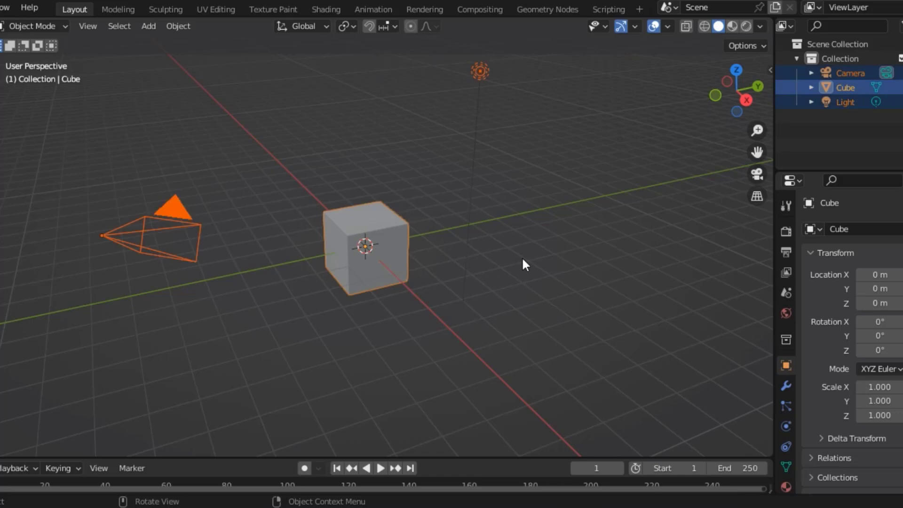
Step: Delete the default camera, cube and light, and browse the sidebar's add-on tabs
key(Delete)
key(n)
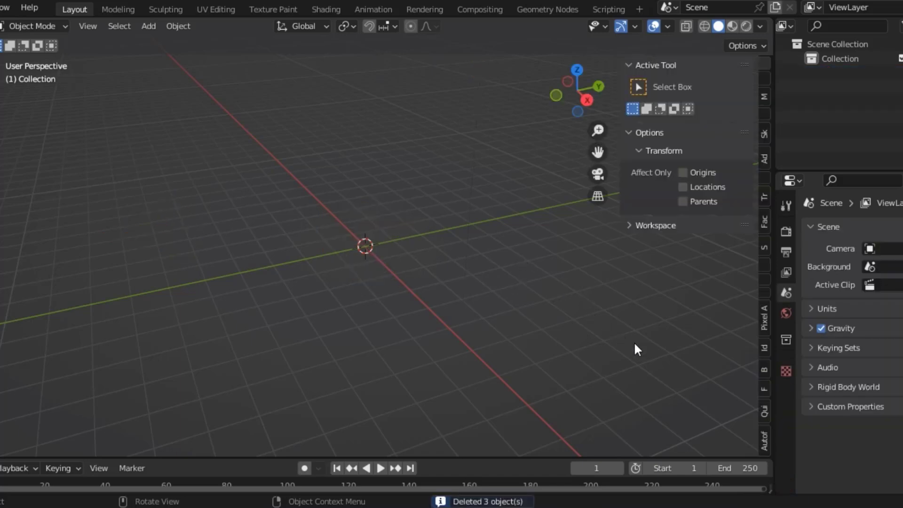
click(762, 391)
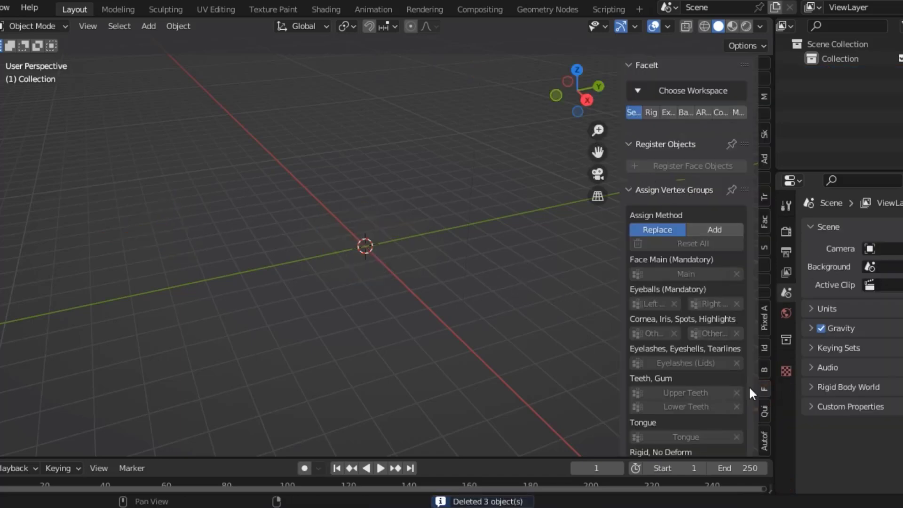
click(765, 445)
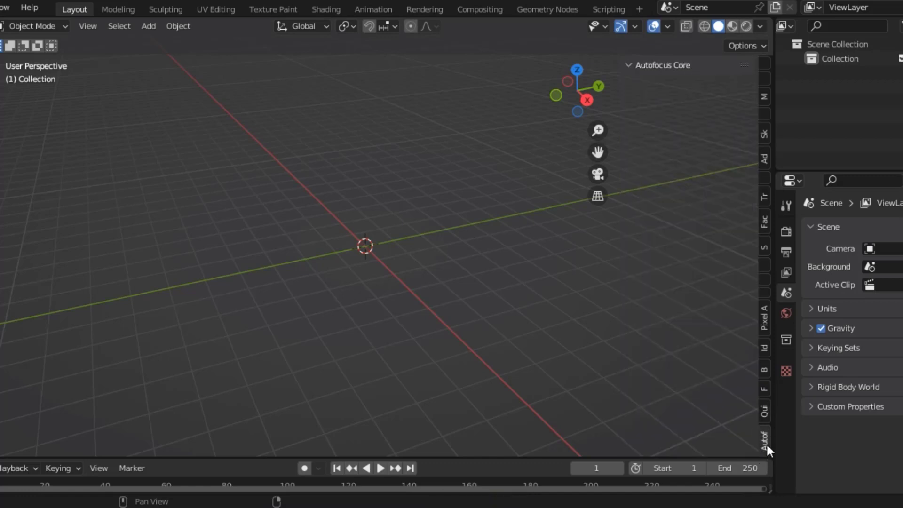
Step: Create the FBHead FaceBuilder head mesh and orbit to a front view of it
scroll(767, 443, up, 2)
scroll(766, 442, up, 1)
scroll(766, 443, up, 2)
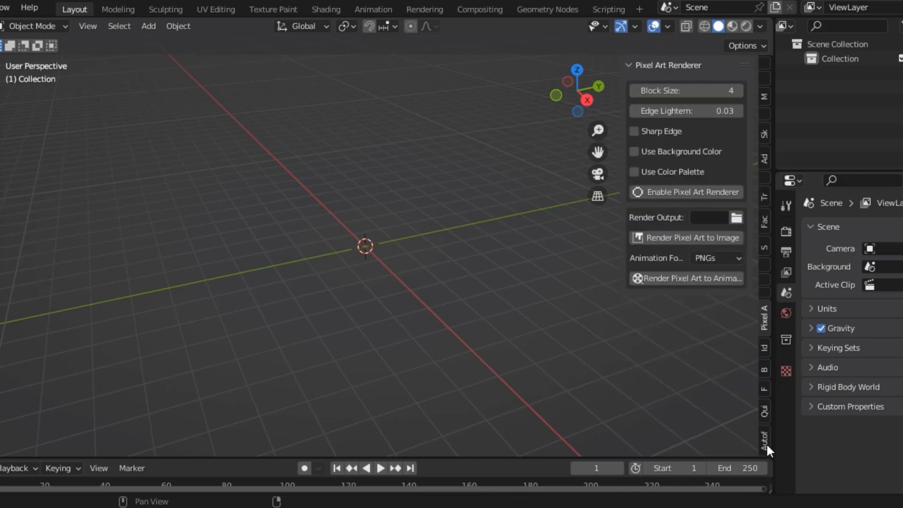
scroll(766, 442, up, 1)
scroll(766, 442, up, 1)
scroll(766, 442, up, 1)
scroll(767, 442, up, 1)
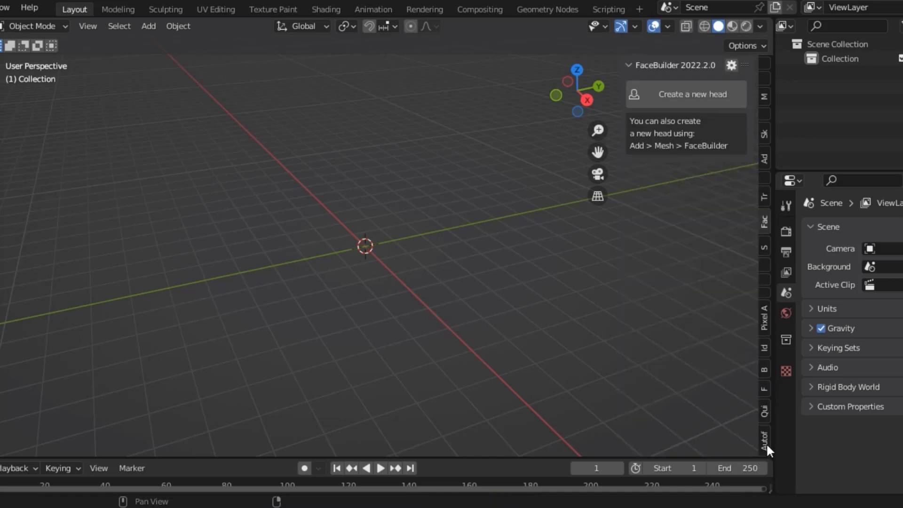
scroll(767, 442, down, 1)
scroll(766, 442, up, 1)
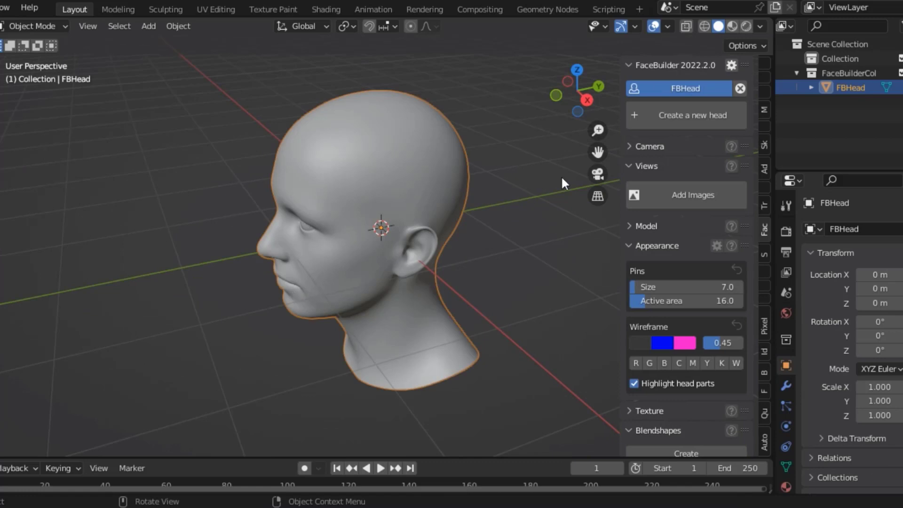
drag(577, 90, 536, 93)
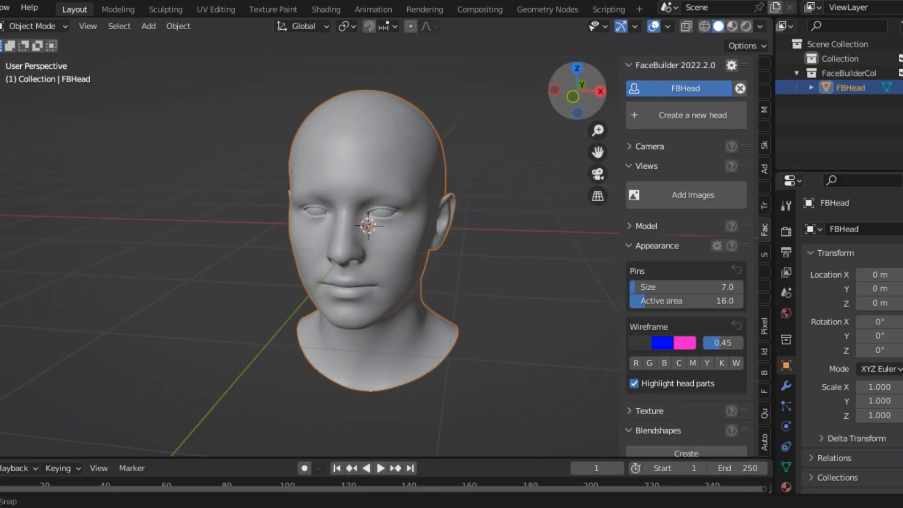
Step: Load the four face photos from the Desktop as FaceBuilder views
click(682, 196)
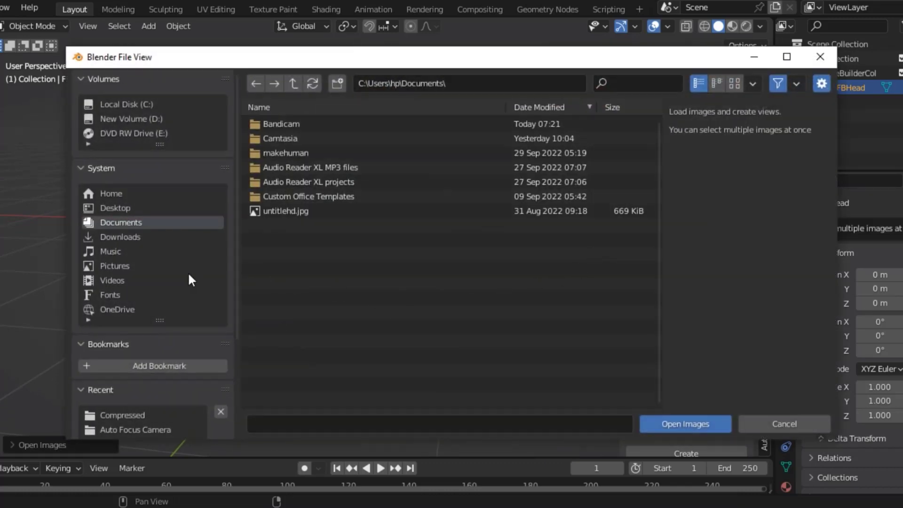
click(133, 209)
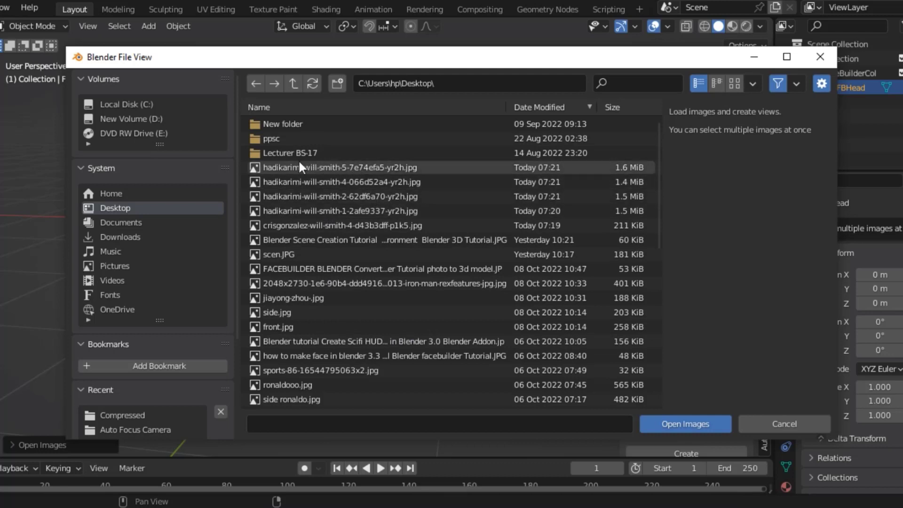
click(286, 165)
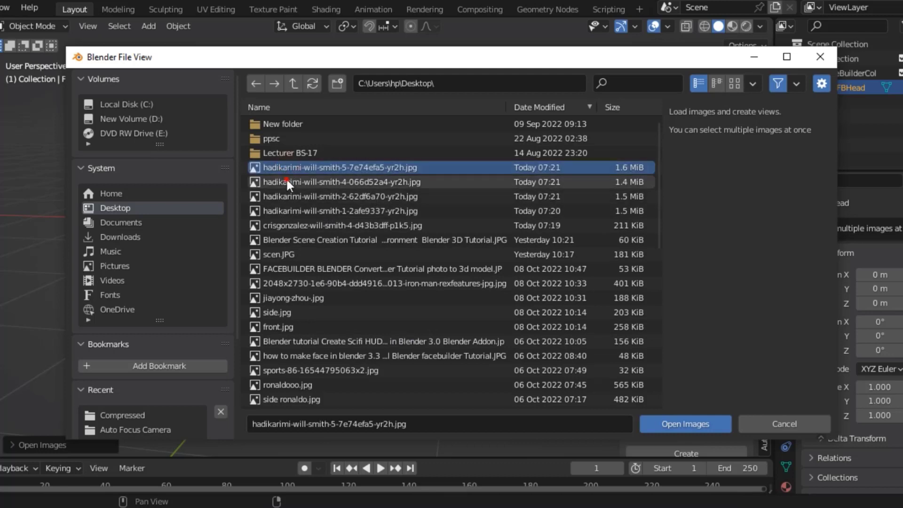
ctrl+click(287, 181)
ctrl+click(288, 211)
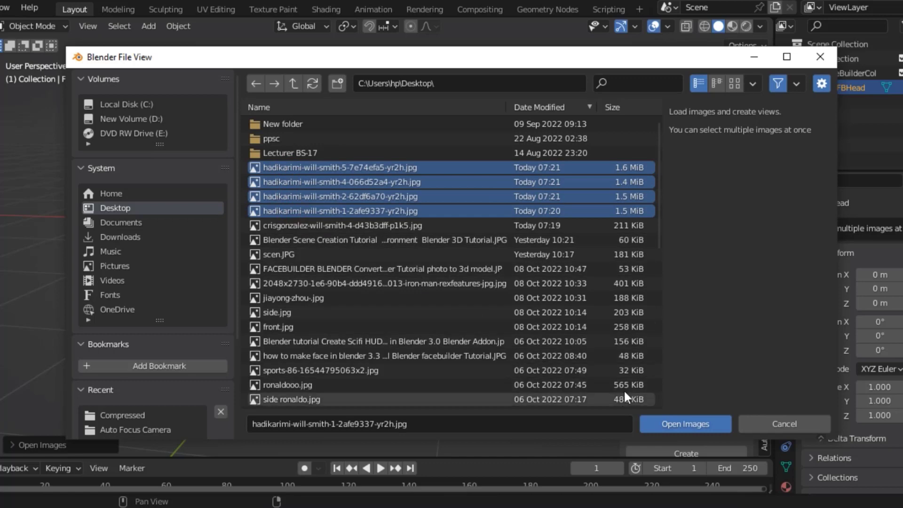
click(666, 424)
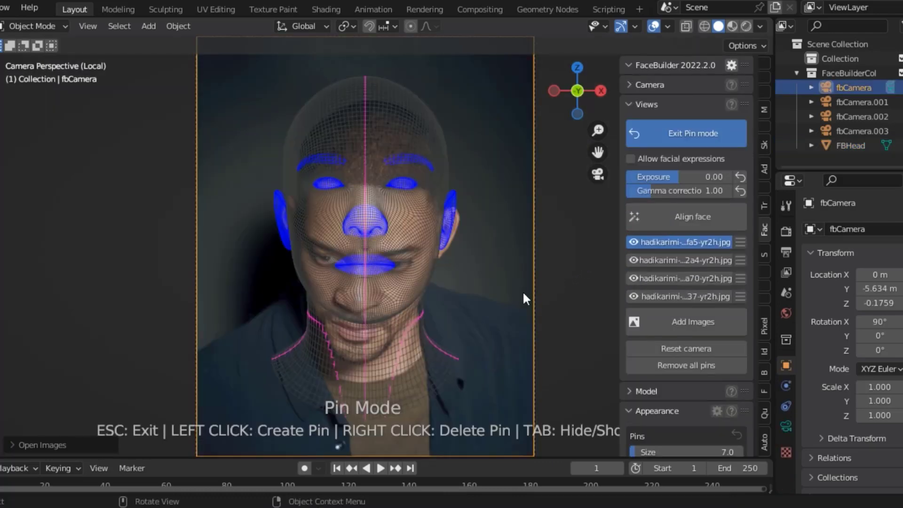
Step: Open the second and third photo views in pin mode
click(633, 260)
click(633, 278)
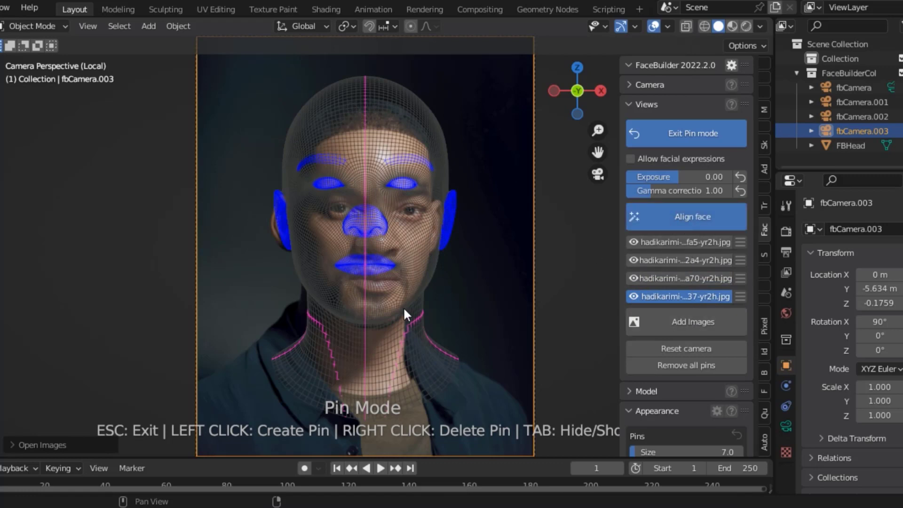
Step: Zoom into the nose and move the nostril pin onto the nose's edge
scroll(445, 263, up, 2)
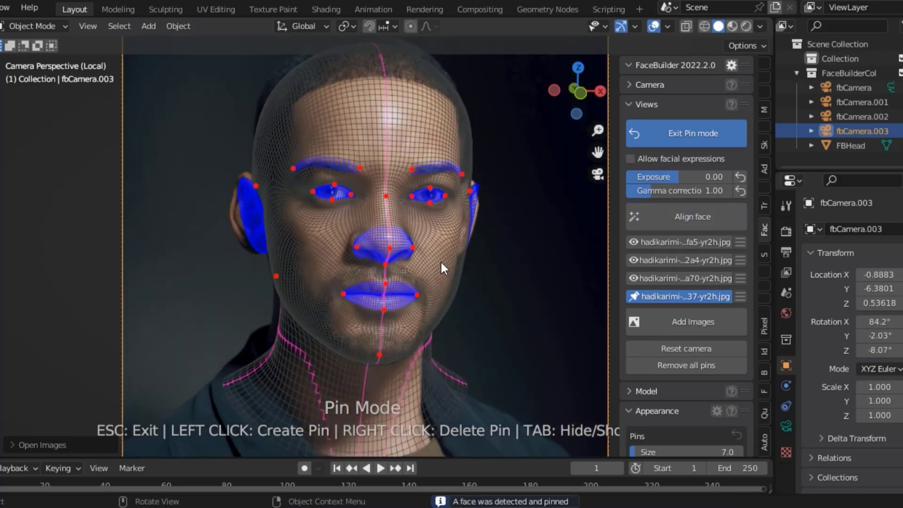
scroll(431, 271, up, 2)
scroll(417, 273, up, 2)
scroll(405, 278, up, 2)
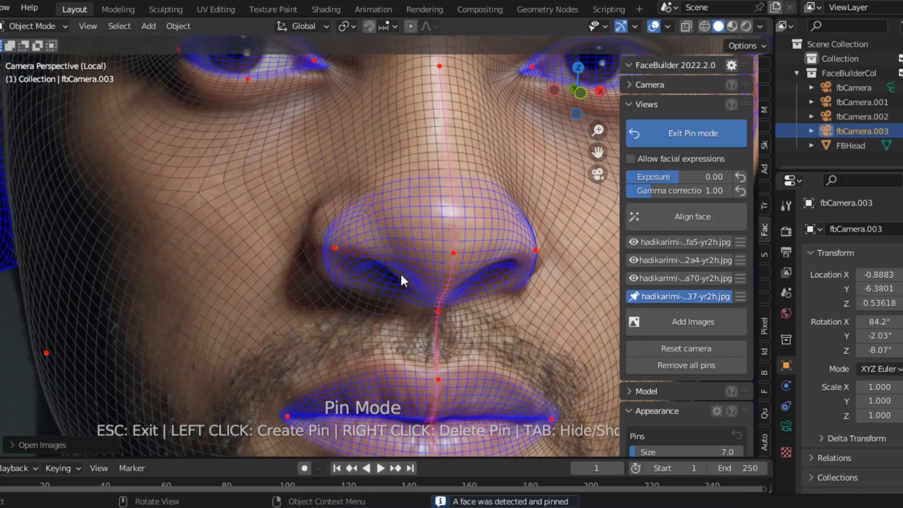
scroll(402, 281, up, 2)
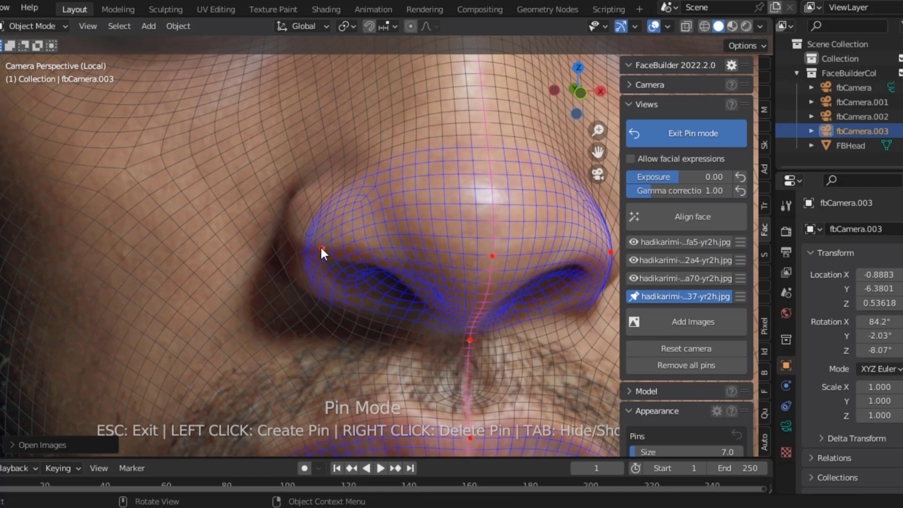
drag(321, 246, 293, 222)
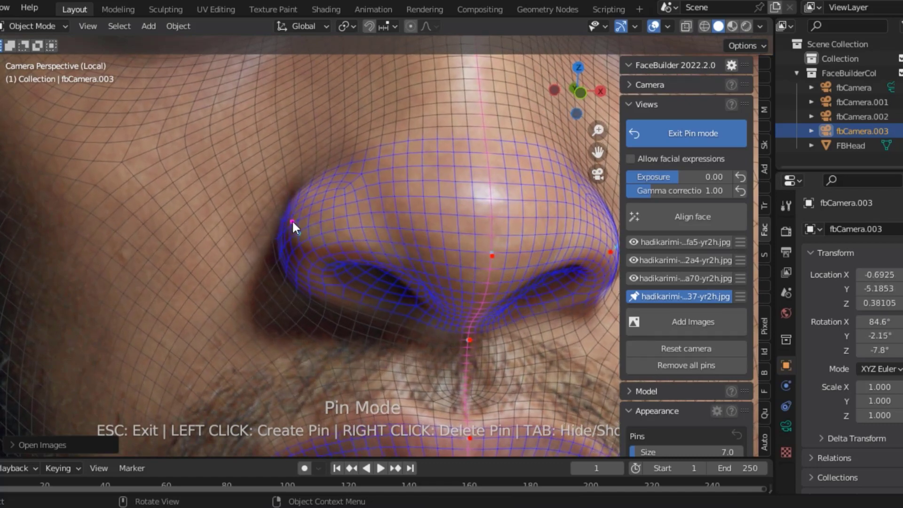
scroll(401, 342, down, 1)
scroll(440, 343, down, 1)
scroll(444, 349, down, 1)
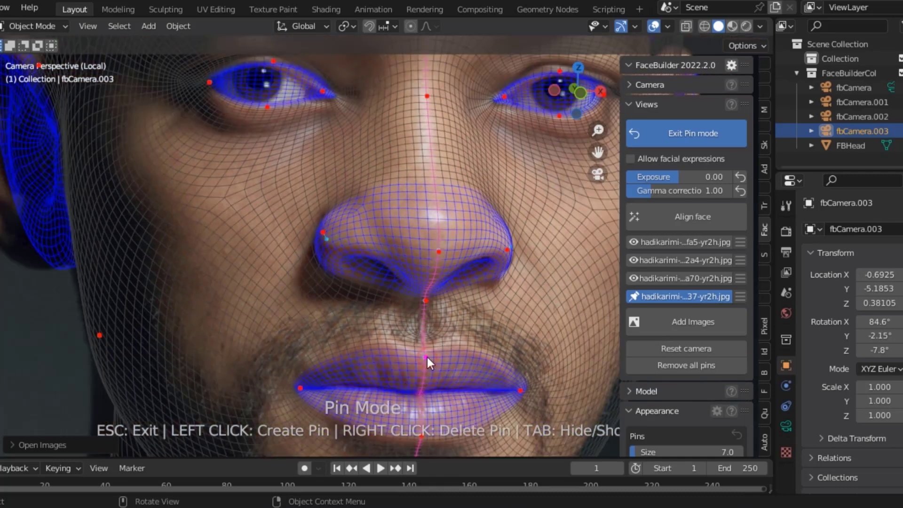
Step: Fit the upper-lip pin to the lip, then zoom out and pan the face left
drag(427, 357, 407, 369)
scroll(432, 385, down, 1)
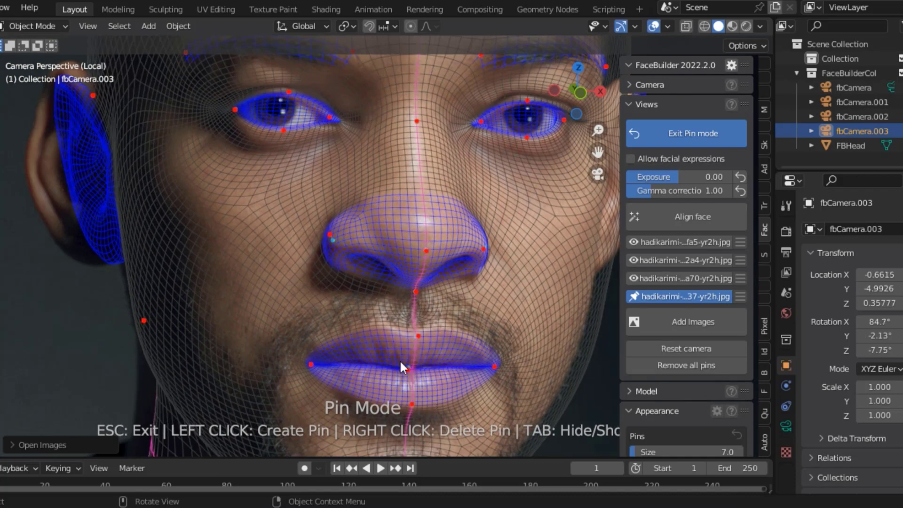
scroll(350, 157, down, 2)
scroll(351, 157, up, 6)
scroll(430, 187, down, 5)
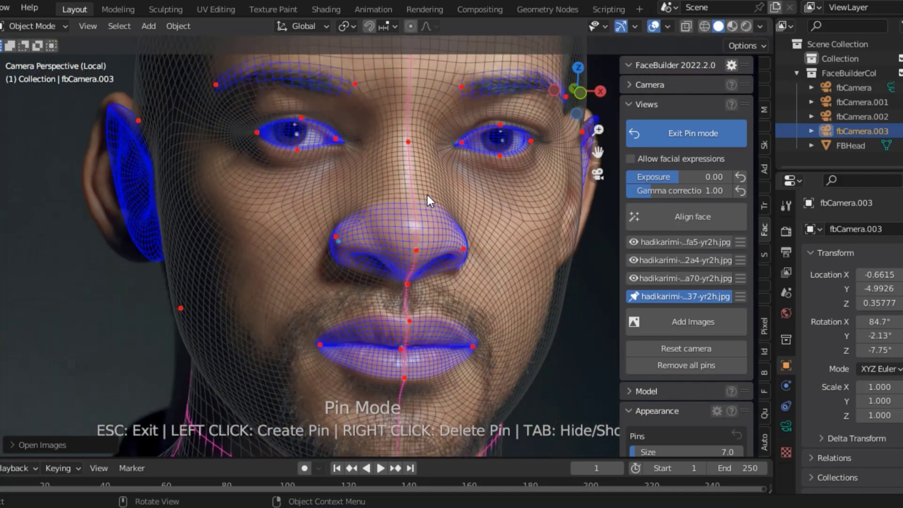
scroll(427, 195, down, 3)
drag(598, 152, 431, 203)
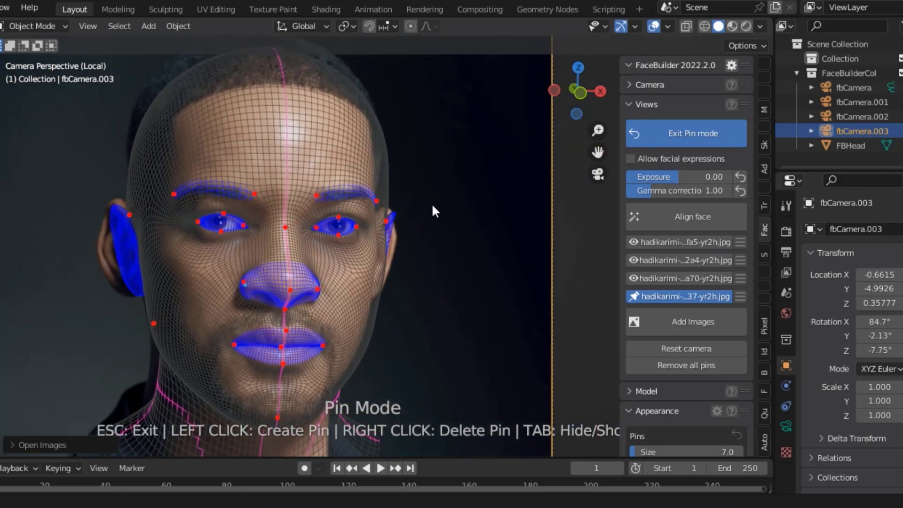
scroll(314, 259, up, 5)
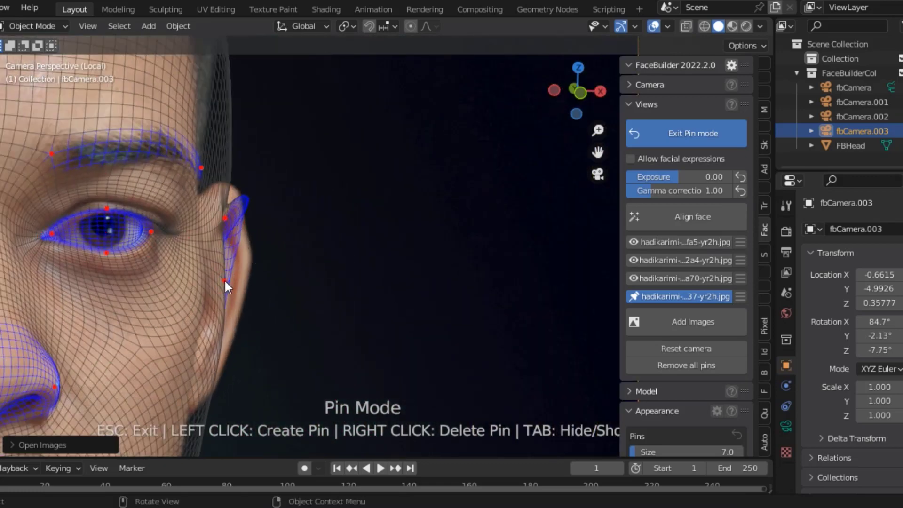
Step: Pin the jaw outline and the ear's front edge, top and earlobe on the front photo
drag(225, 280, 202, 274)
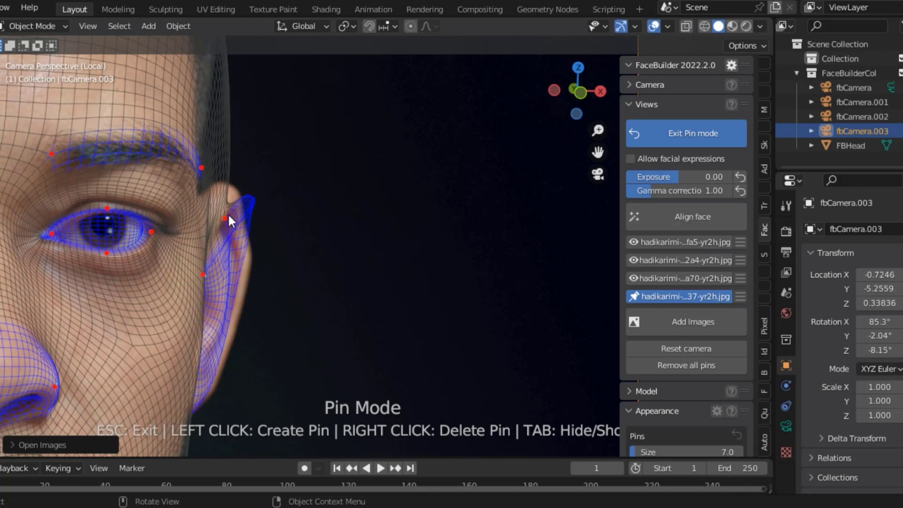
mouse_move(225, 206)
mouse_down()
mouse_move(175, 214)
mouse_move(248, 190)
mouse_move(207, 197)
mouse_up()
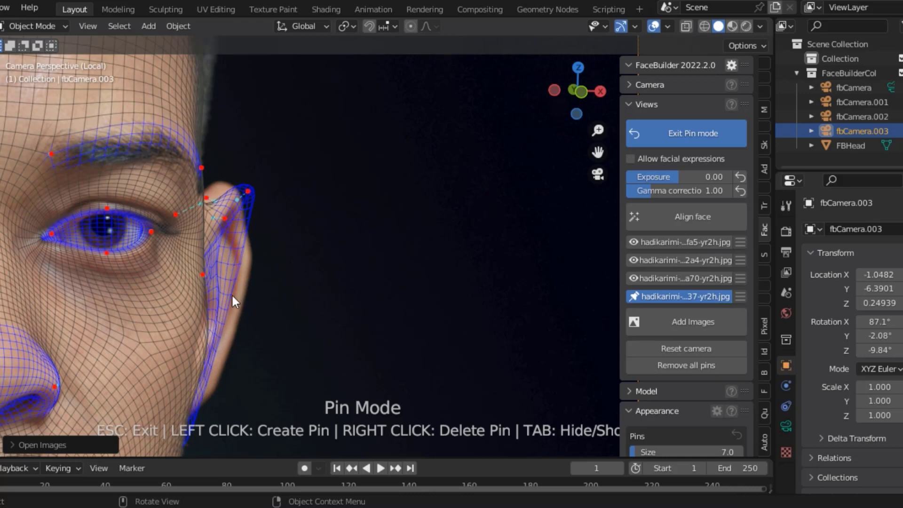
drag(229, 296, 253, 265)
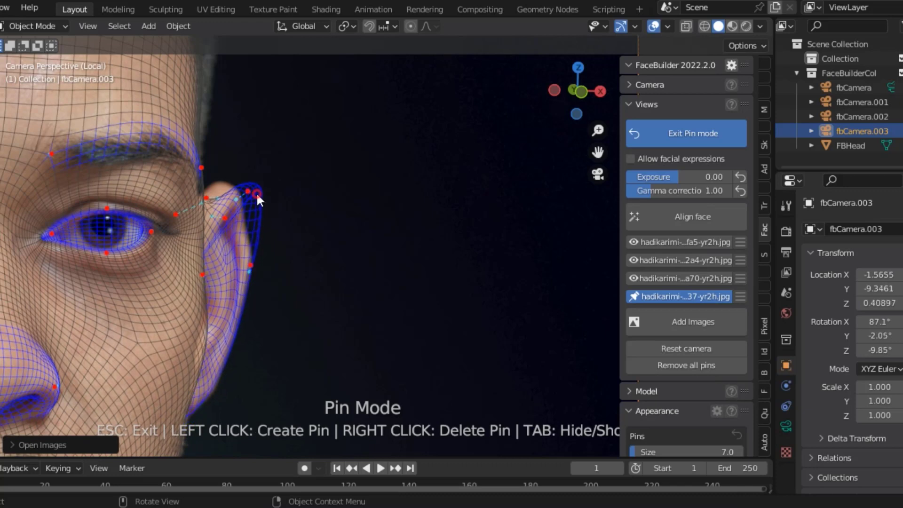
drag(256, 194, 189, 177)
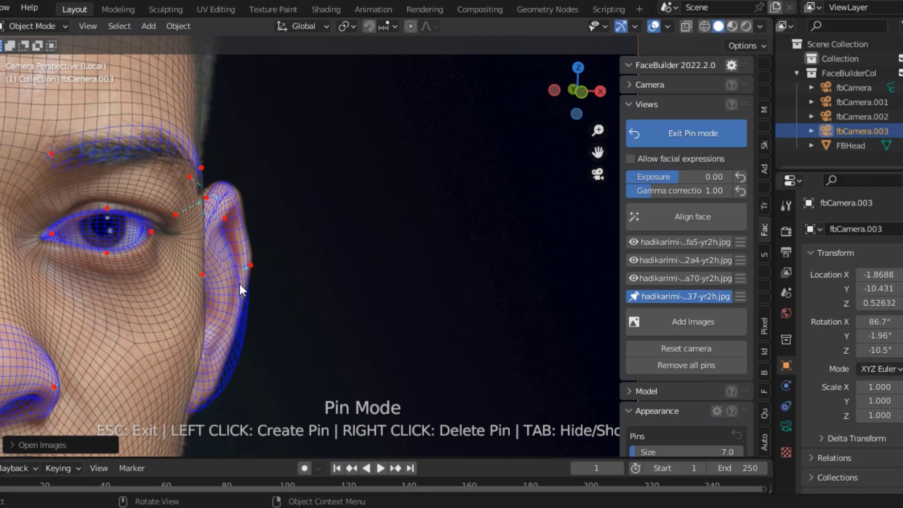
drag(236, 352, 225, 347)
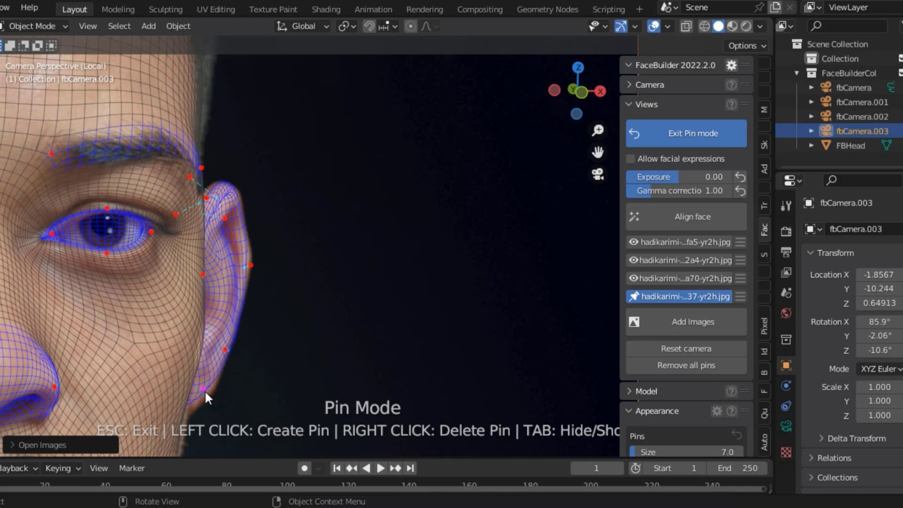
drag(204, 390, 209, 393)
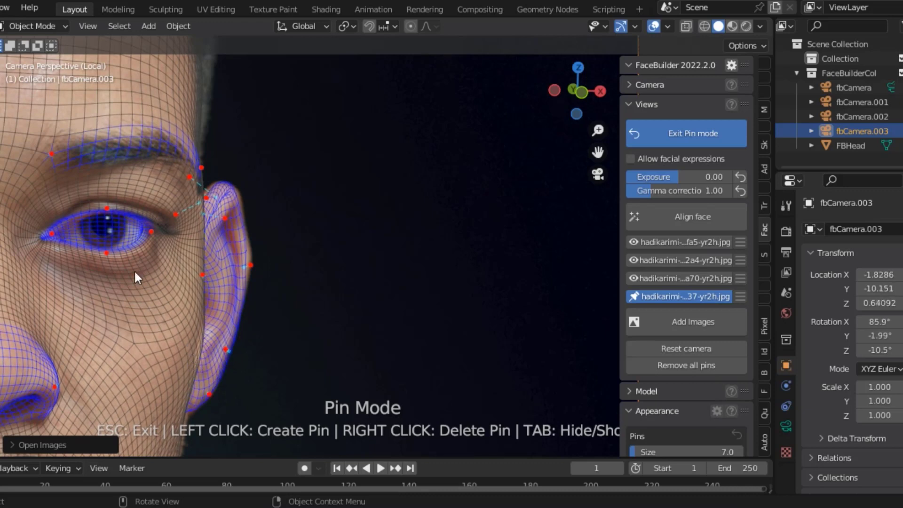
Step: Refine the eye-corner pin to fit the eye and zoom out to the whole face
scroll(45, 233, up, 5)
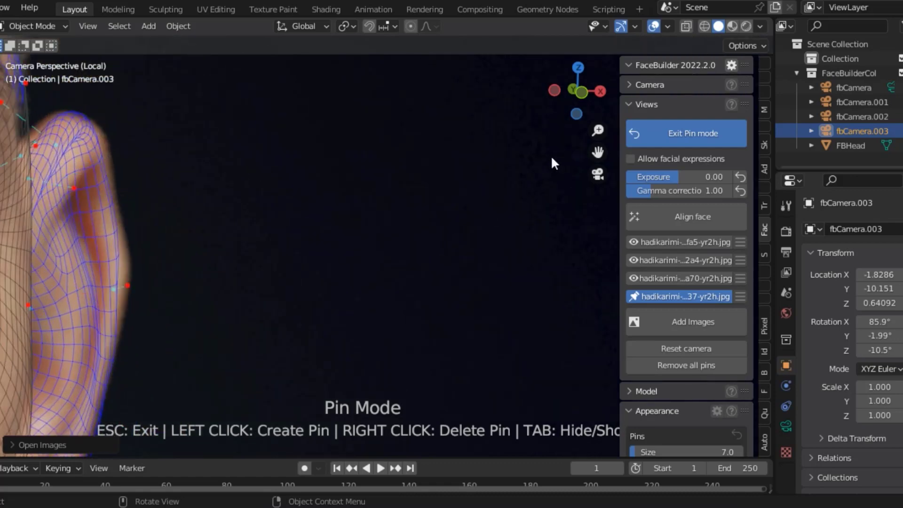
mouse_move(593, 154)
mouse_down()
mouse_move(213, 319)
mouse_move(202, 311)
mouse_up()
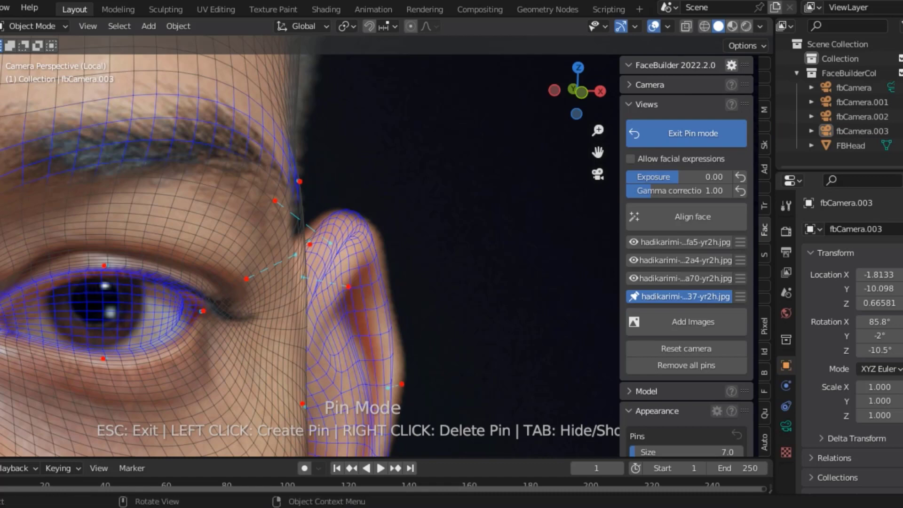
scroll(498, 244, down, 2)
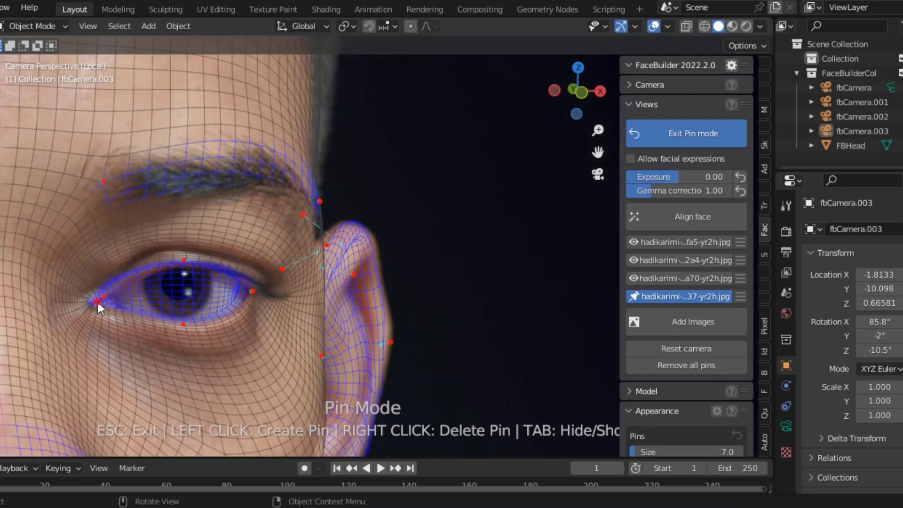
drag(98, 302, 98, 305)
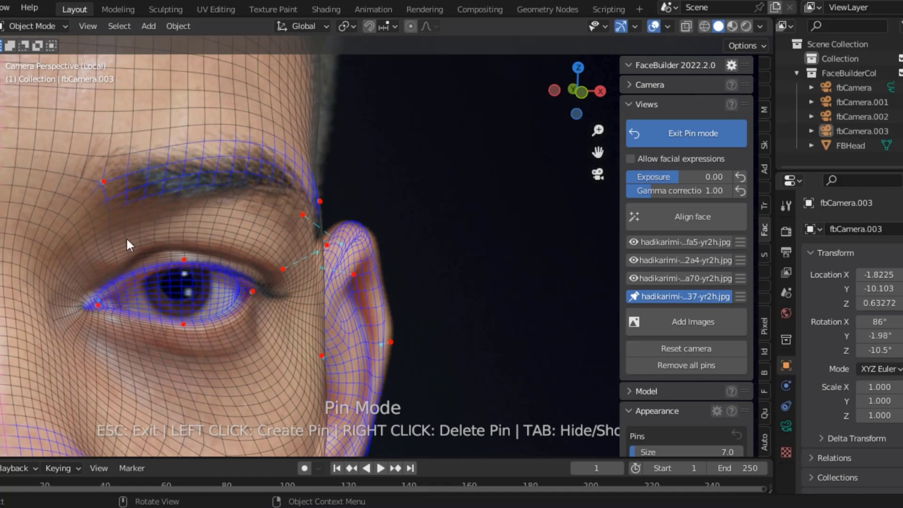
scroll(427, 240, down, 2)
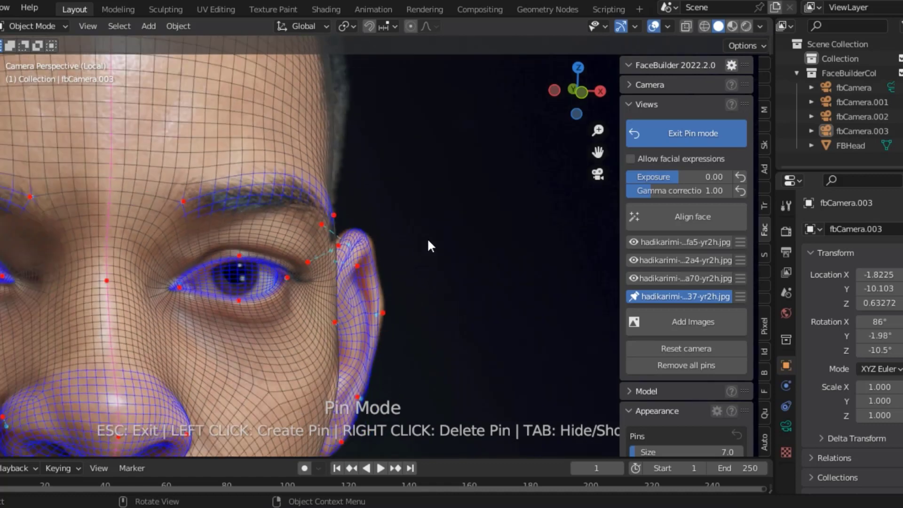
scroll(436, 241, down, 2)
scroll(436, 241, down, 1)
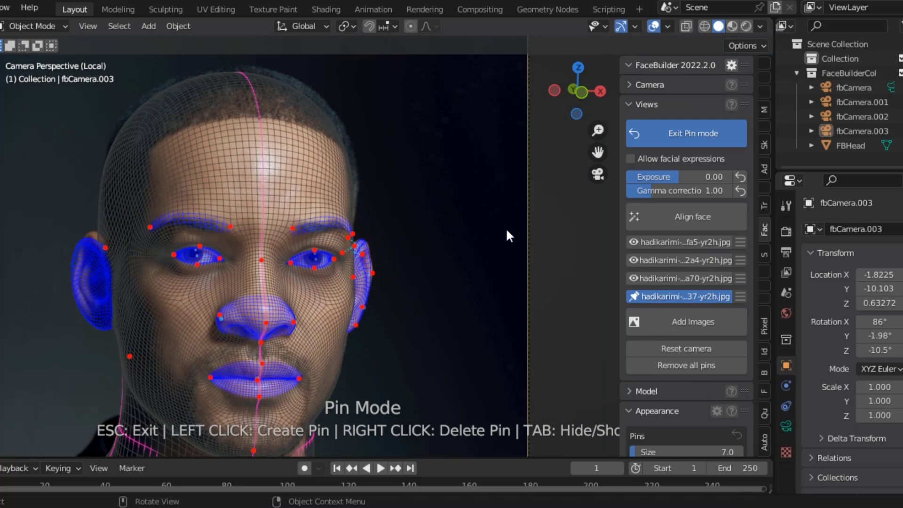
Step: Pin the ear's top, upper rim, outer edge and lobe, then frame the whole photo
drag(598, 152, 283, 259)
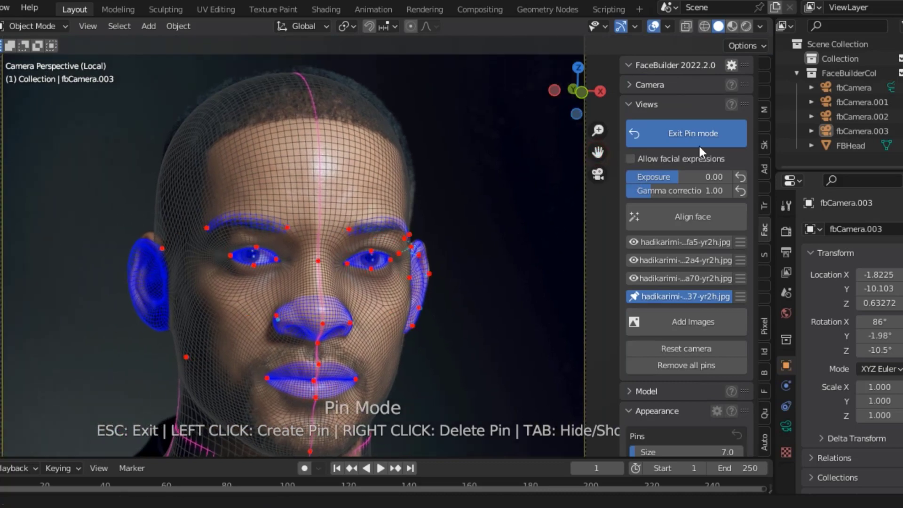
scroll(283, 259, up, 4)
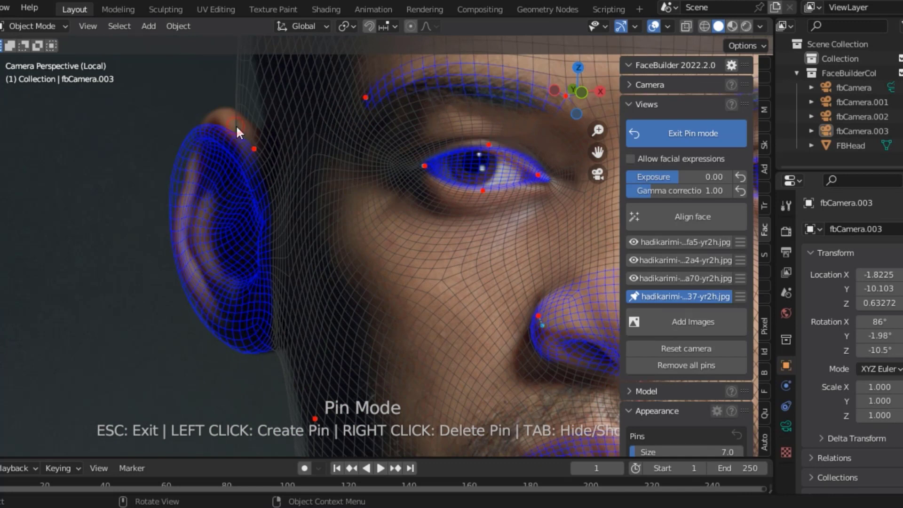
mouse_move(239, 126)
mouse_down()
mouse_move(265, 125)
mouse_move(231, 128)
mouse_move(239, 116)
mouse_move(215, 113)
mouse_up()
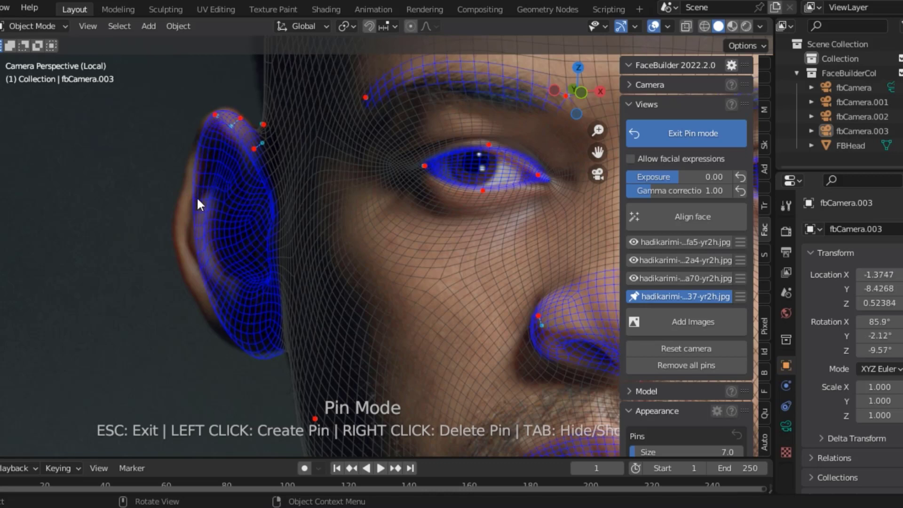
drag(194, 192, 188, 187)
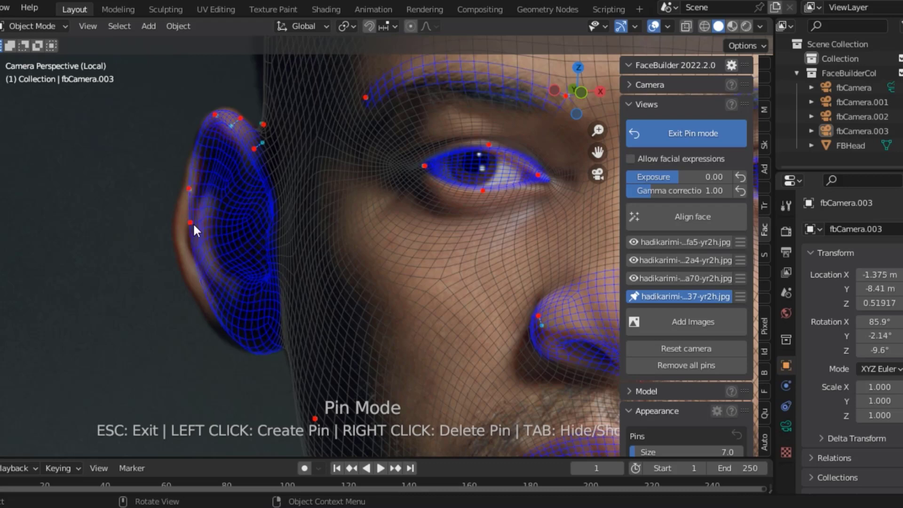
drag(194, 226, 172, 227)
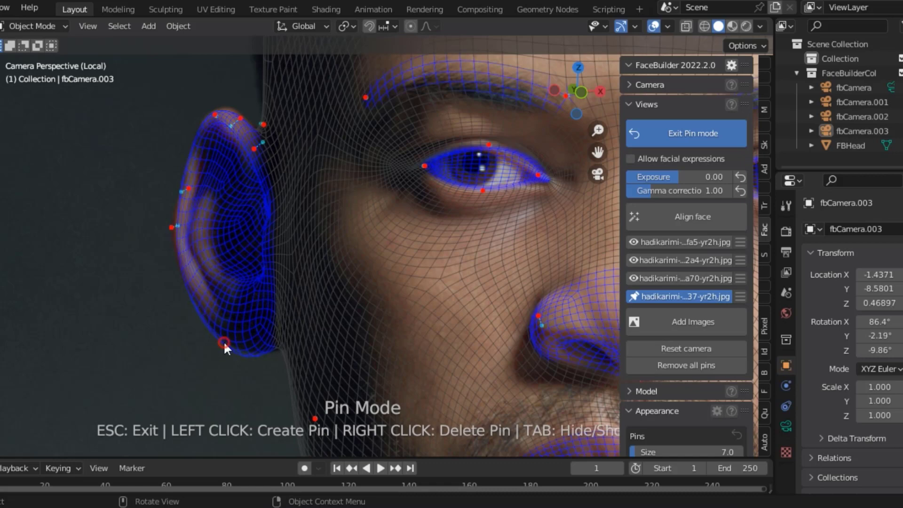
drag(224, 340, 228, 337)
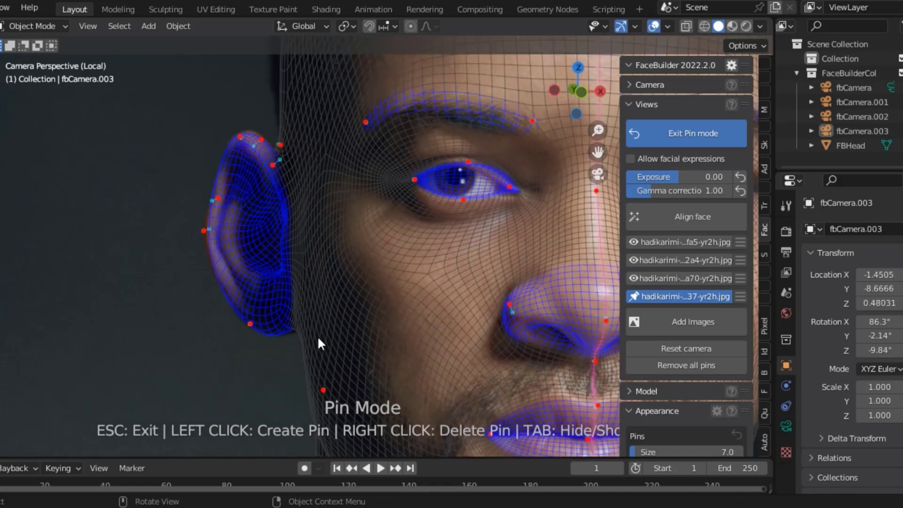
key(Home)
Step: Refine the neck, chin and top-of-head pins on the front photo
scroll(413, 393, down, 2)
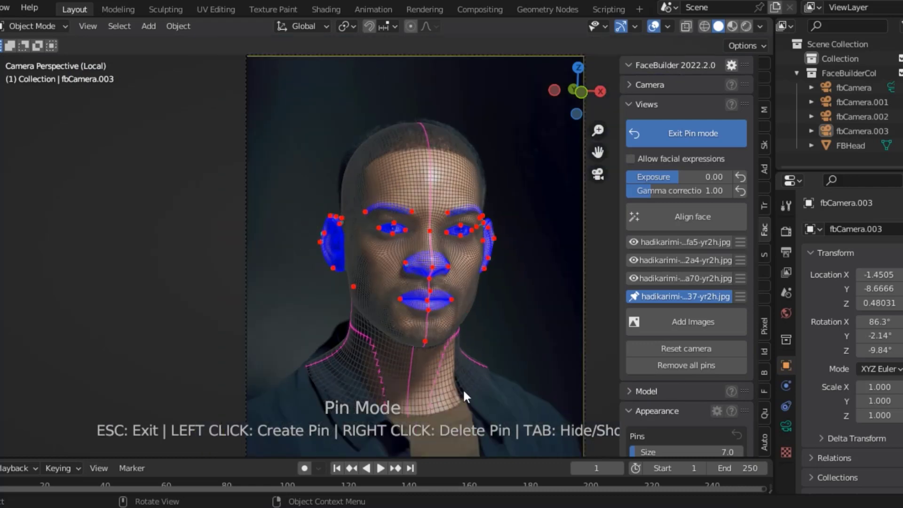
drag(433, 378, 428, 396)
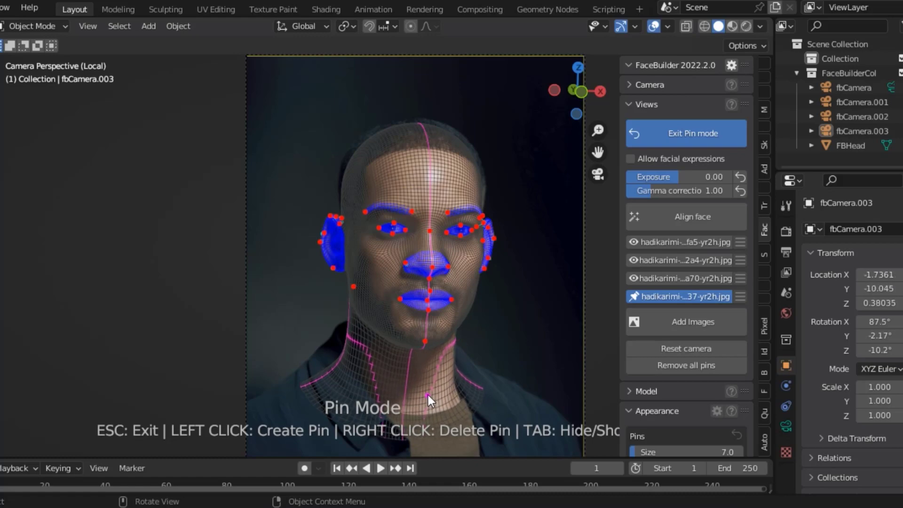
scroll(402, 353, up, 6)
scroll(389, 357, down, 3)
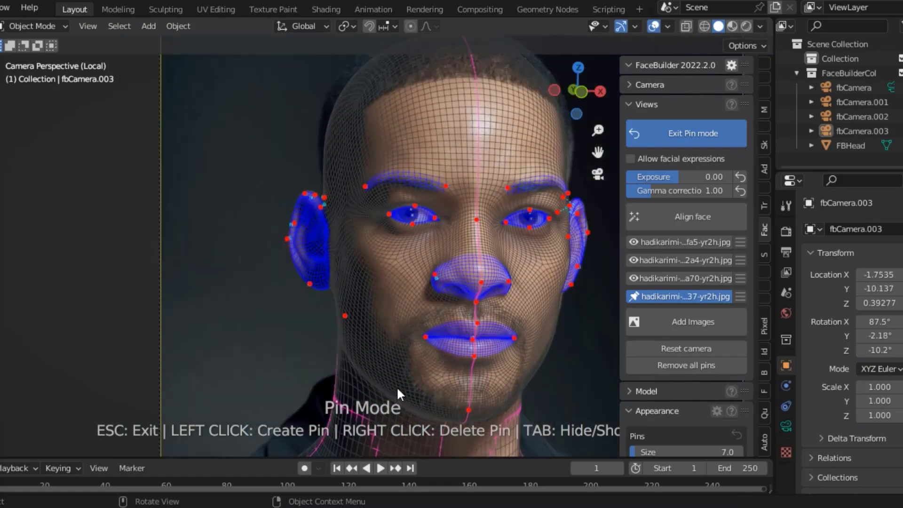
scroll(397, 389, down, 2)
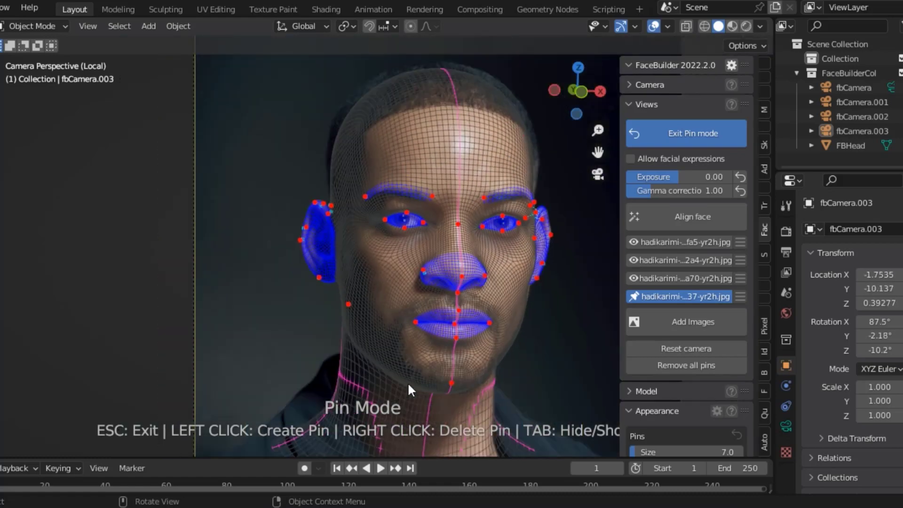
drag(408, 382, 408, 379)
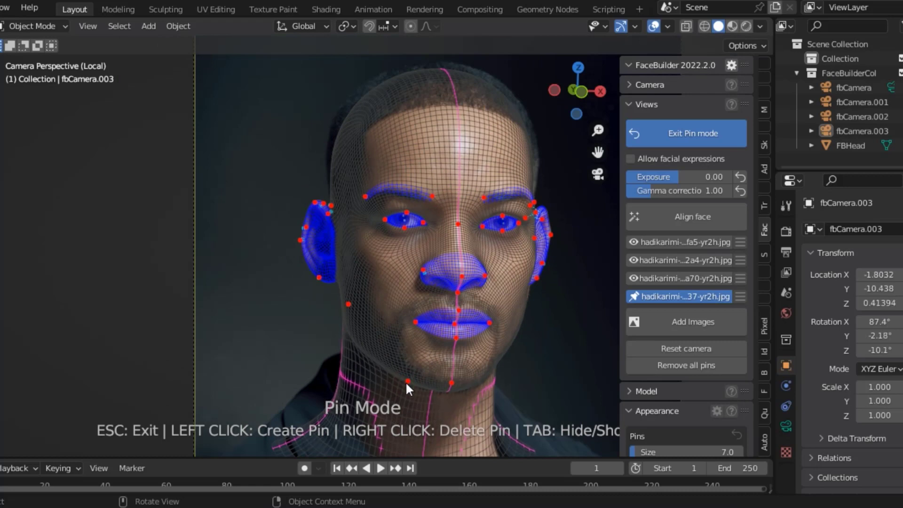
scroll(581, 264, down, 2)
scroll(550, 268, down, 1)
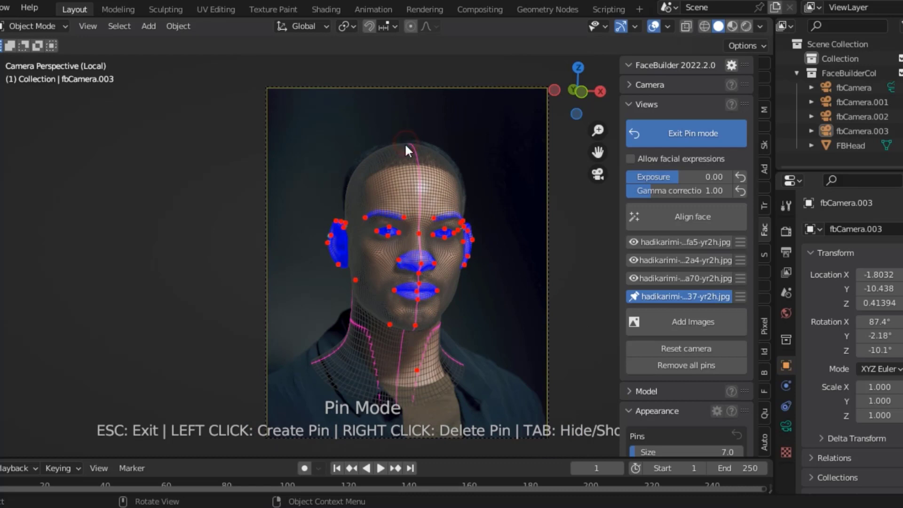
drag(404, 145, 401, 141)
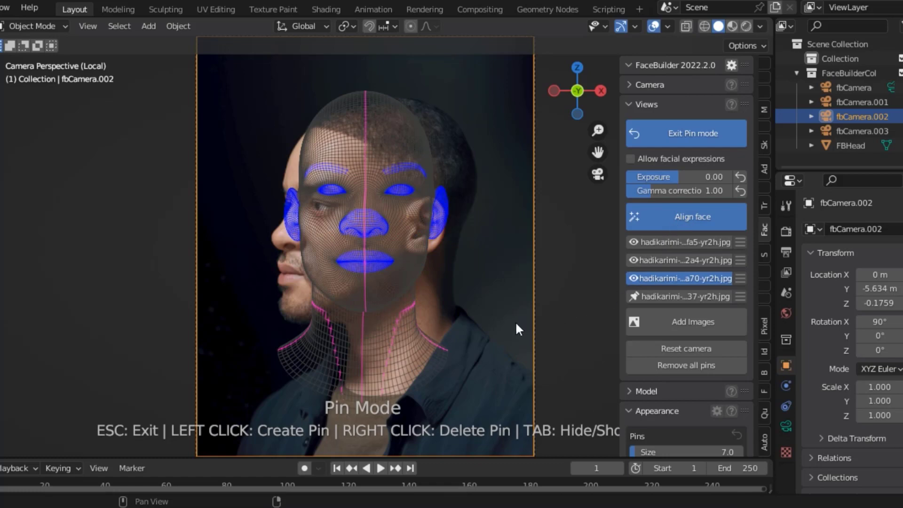
Step: Fit profile-photo pins to the earlobe, ear rim and back of the neck
scroll(331, 278, up, 2)
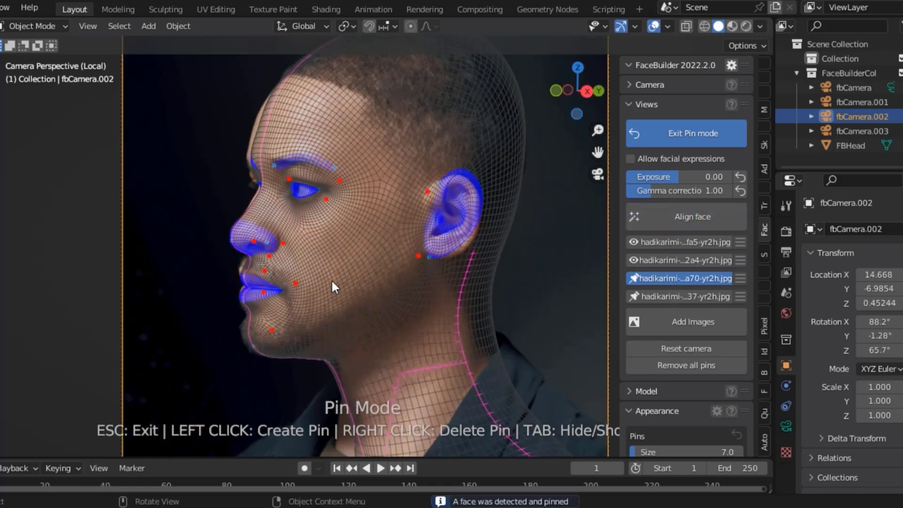
scroll(424, 274, up, 2)
scroll(471, 250, up, 2)
scroll(605, 192, down, 5)
drag(597, 151, 483, 191)
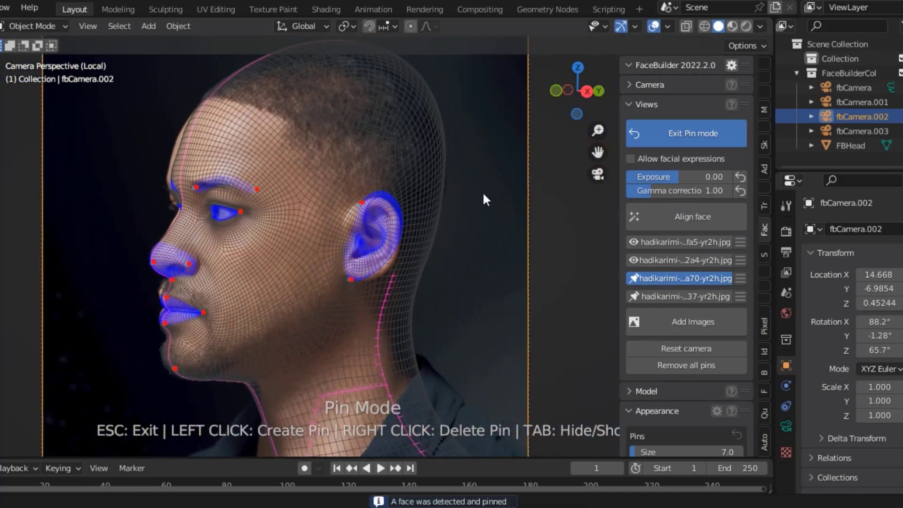
scroll(451, 226, up, 3)
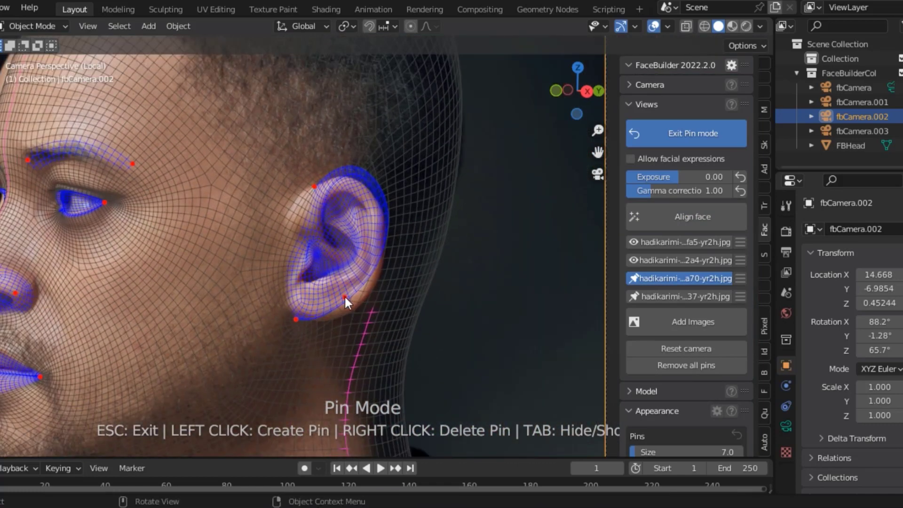
drag(347, 298, 357, 304)
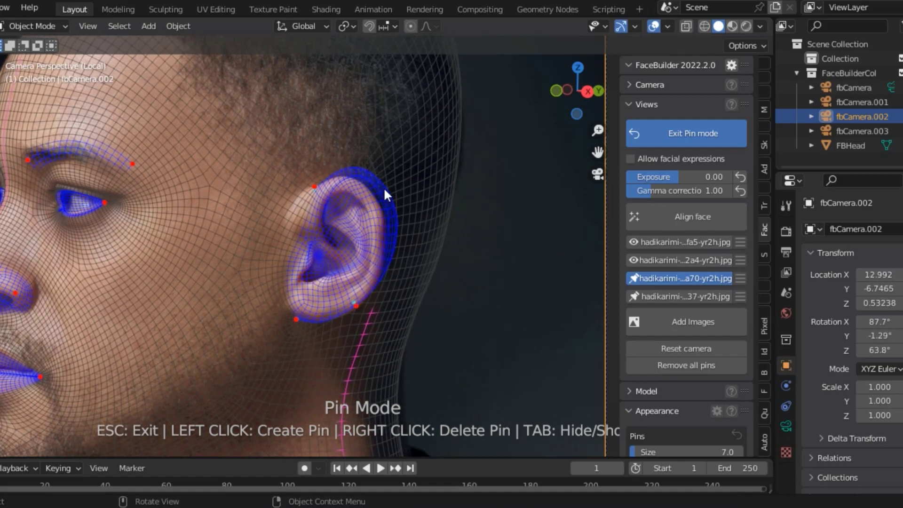
drag(385, 191, 333, 189)
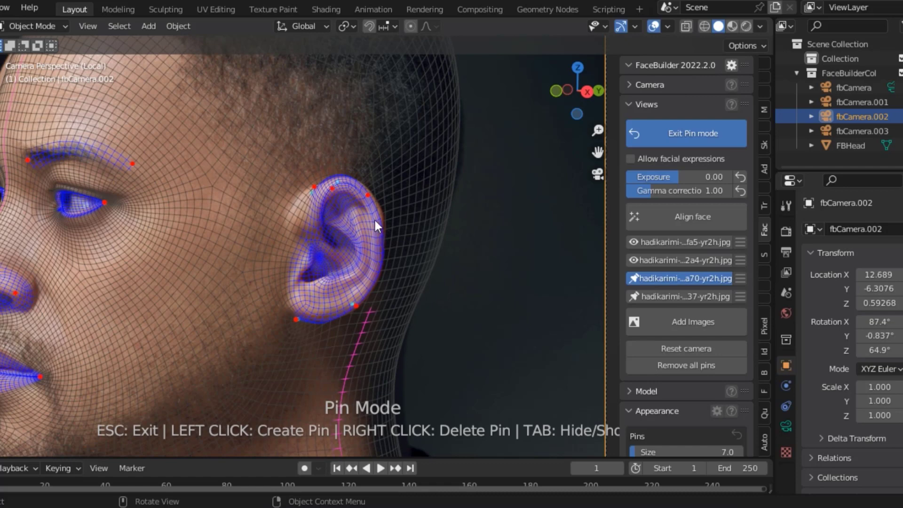
scroll(459, 307, down, 3)
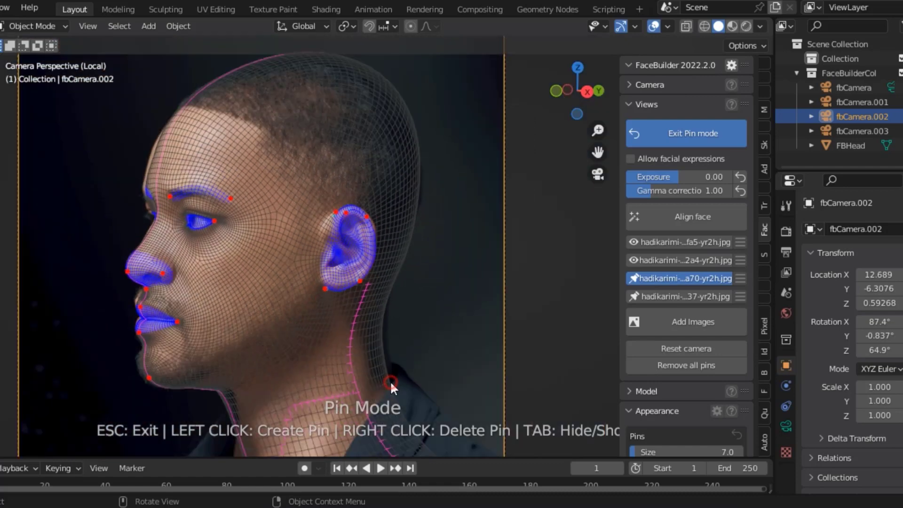
drag(386, 379, 397, 375)
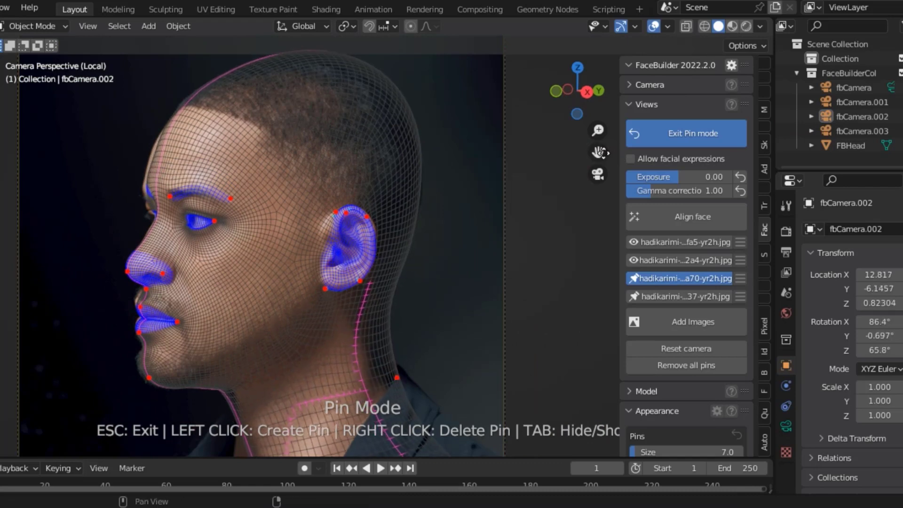
Step: Move the brow pin onto the eyebrow on the profile photo
click(698, 280)
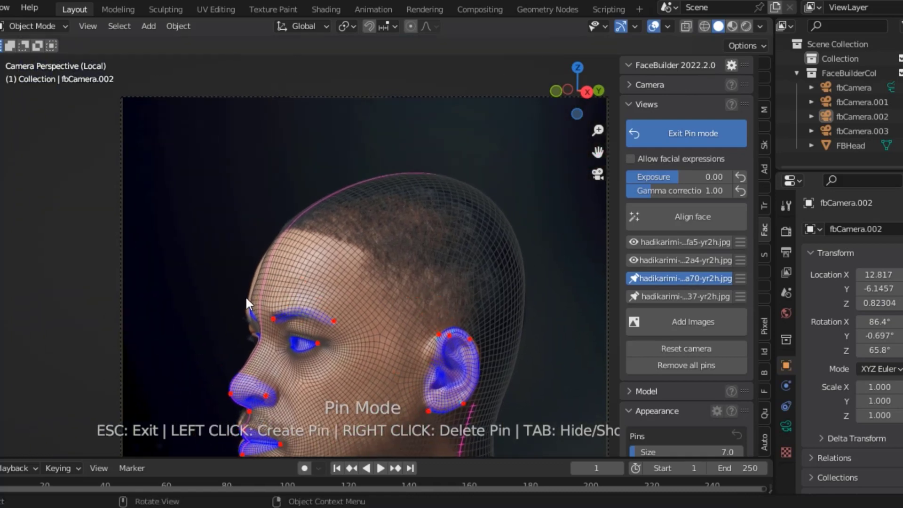
drag(253, 299, 248, 304)
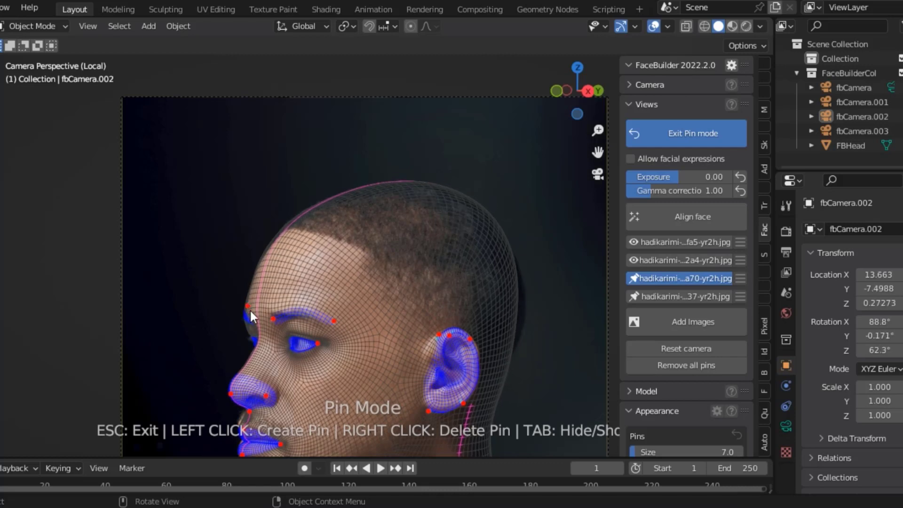
scroll(282, 330, down, 2)
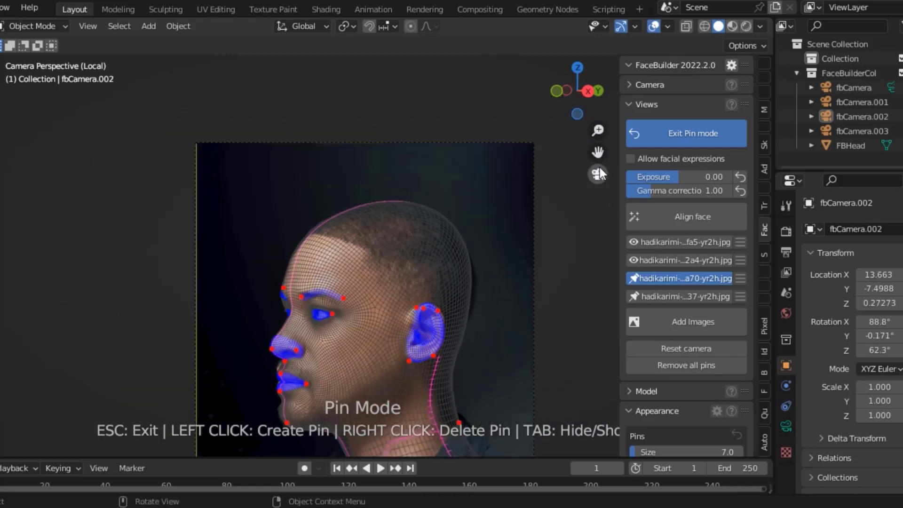
drag(598, 152, 640, 63)
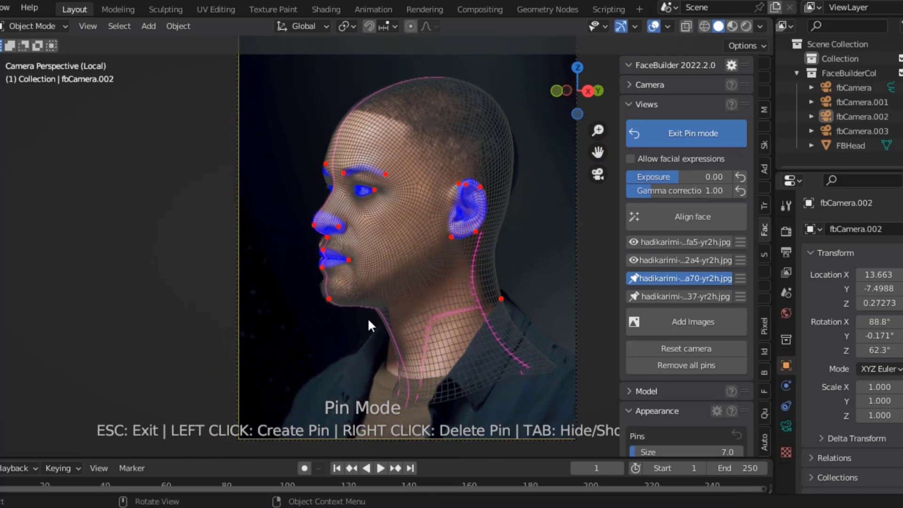
scroll(368, 317, up, 2)
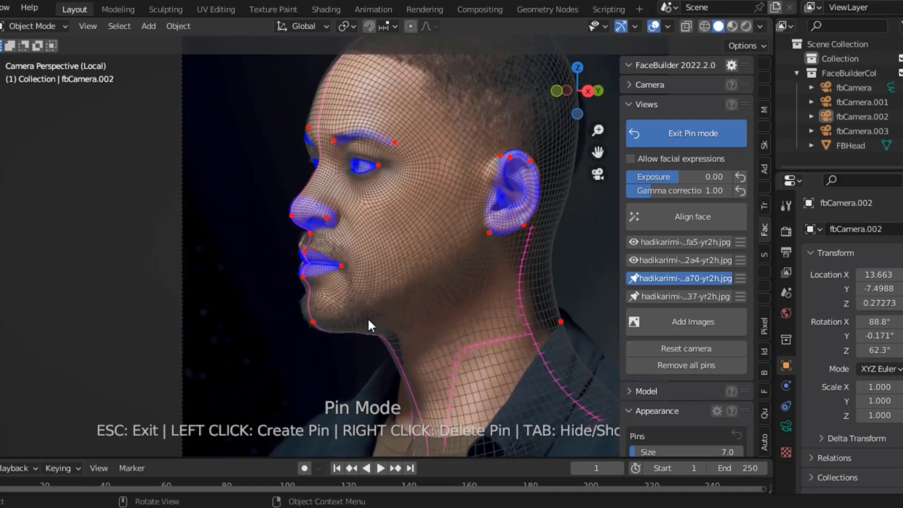
scroll(396, 417, up, 2)
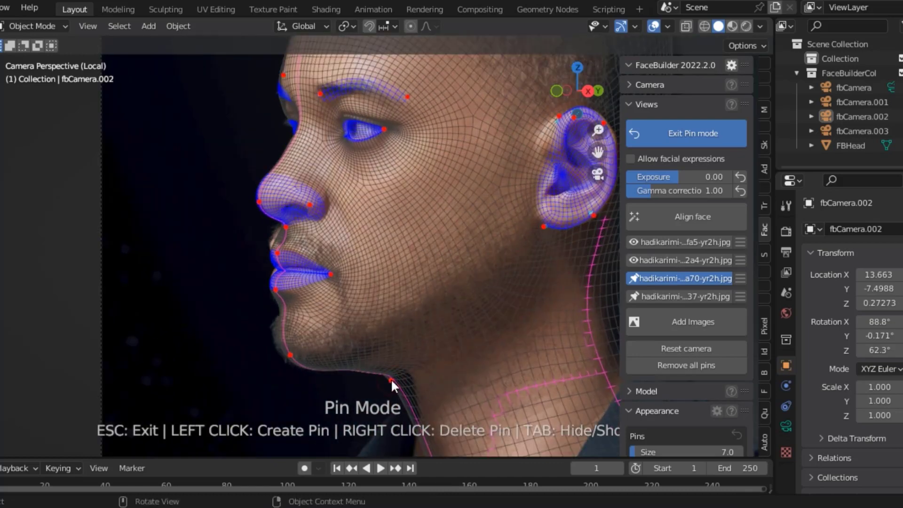
Step: Add an upper-lip pin and fit the lip and chin pins to the profile
drag(391, 379, 408, 376)
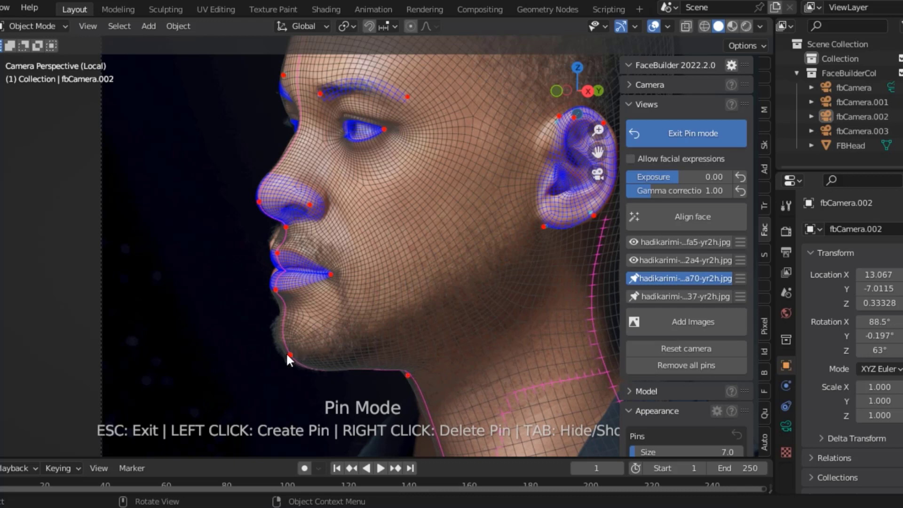
click(272, 245)
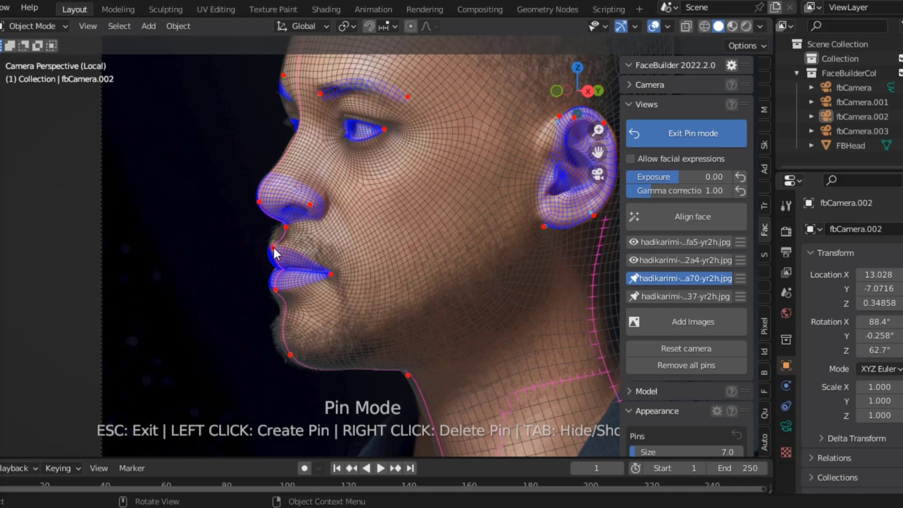
drag(273, 246, 276, 240)
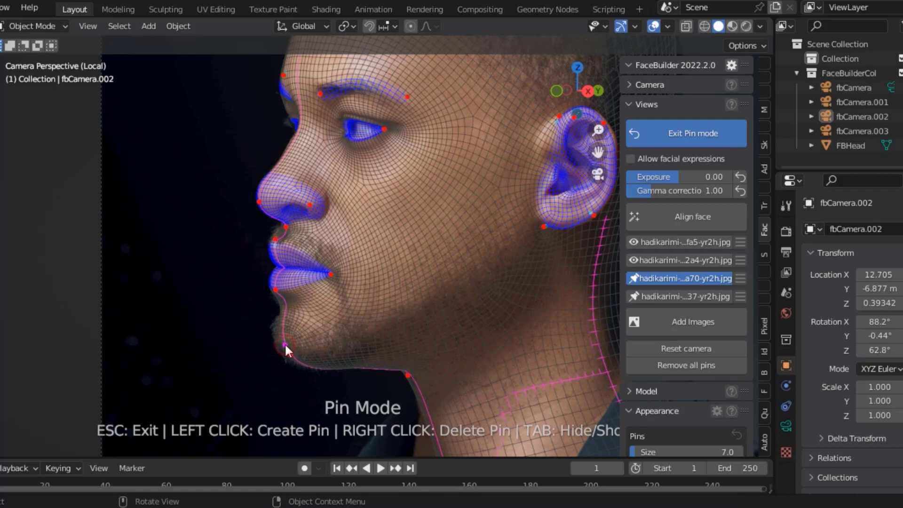
drag(283, 345, 280, 348)
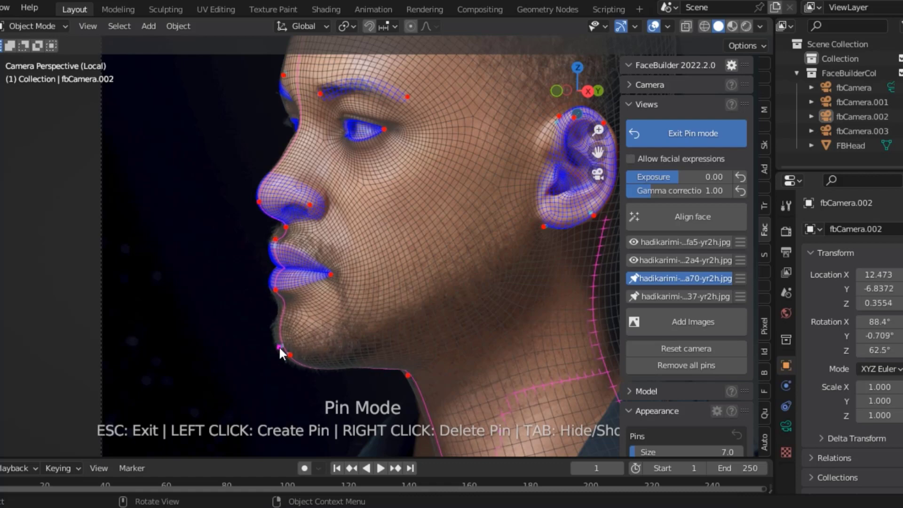
scroll(358, 388, down, 2)
Step: Add a neck pin and adjust it until the mesh follows the profile neck line
scroll(400, 391, down, 2)
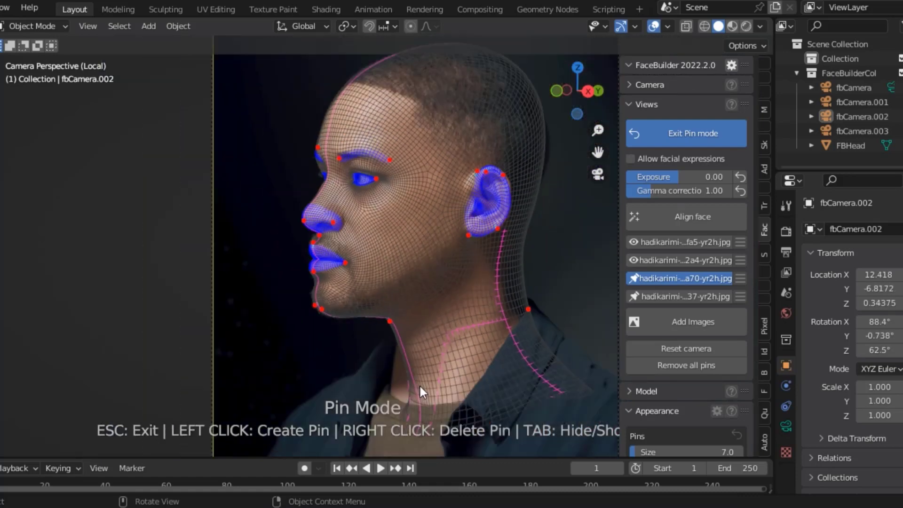
scroll(404, 377, down, 2)
drag(395, 360, 372, 355)
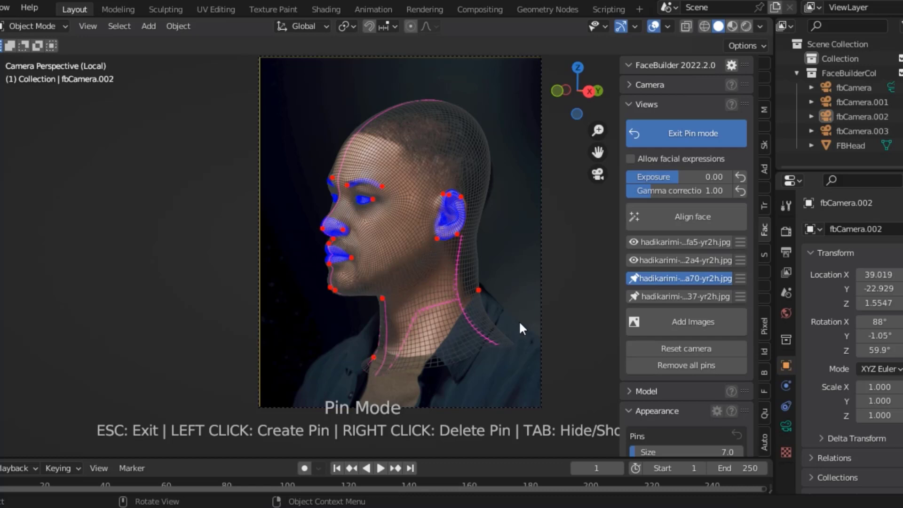
mouse_move(498, 327)
mouse_down()
mouse_move(514, 318)
mouse_move(488, 339)
mouse_up()
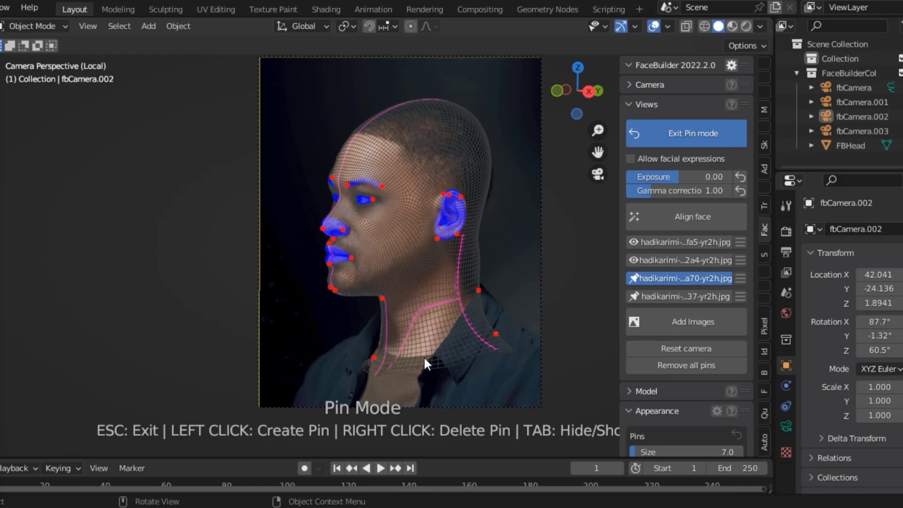
scroll(407, 360, down, 1)
scroll(407, 359, up, 2)
scroll(407, 356, up, 2)
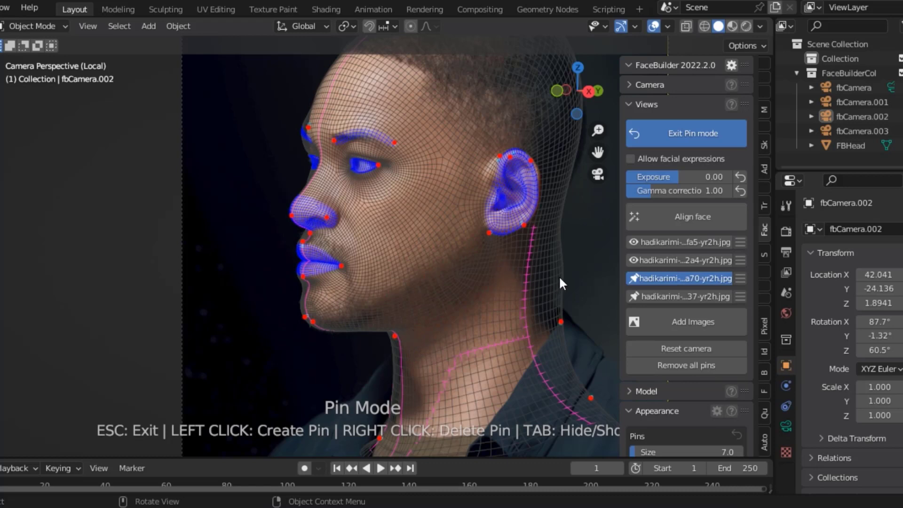
scroll(559, 278, down, 1)
mouse_move(528, 264)
mouse_down()
mouse_move(510, 264)
mouse_move(513, 292)
mouse_up()
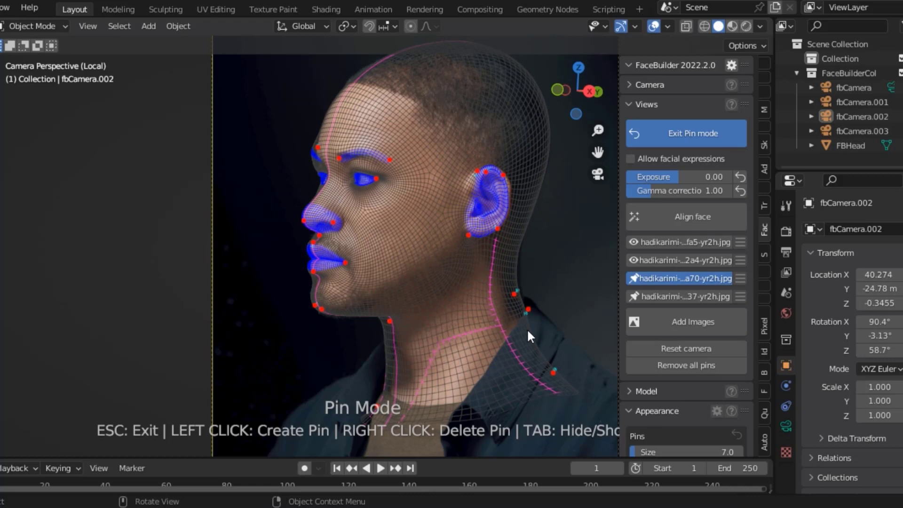
drag(532, 330, 532, 331)
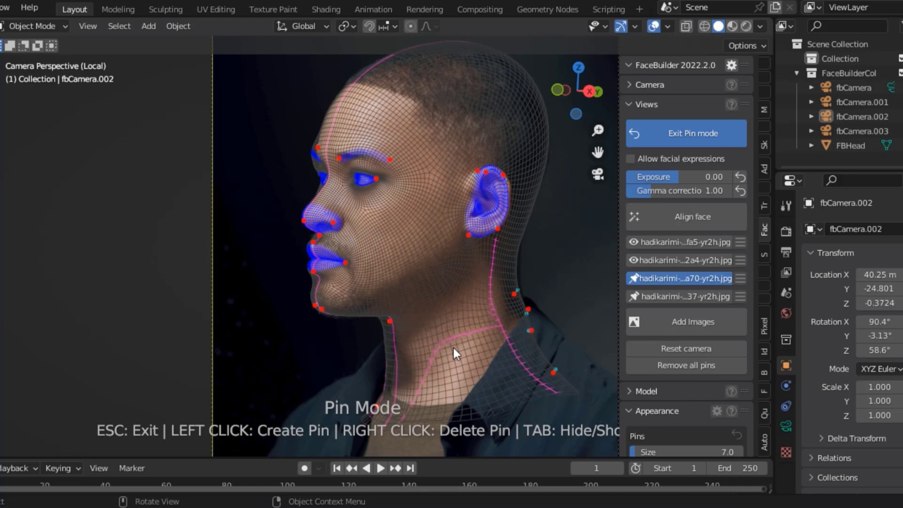
scroll(405, 375, down, 2)
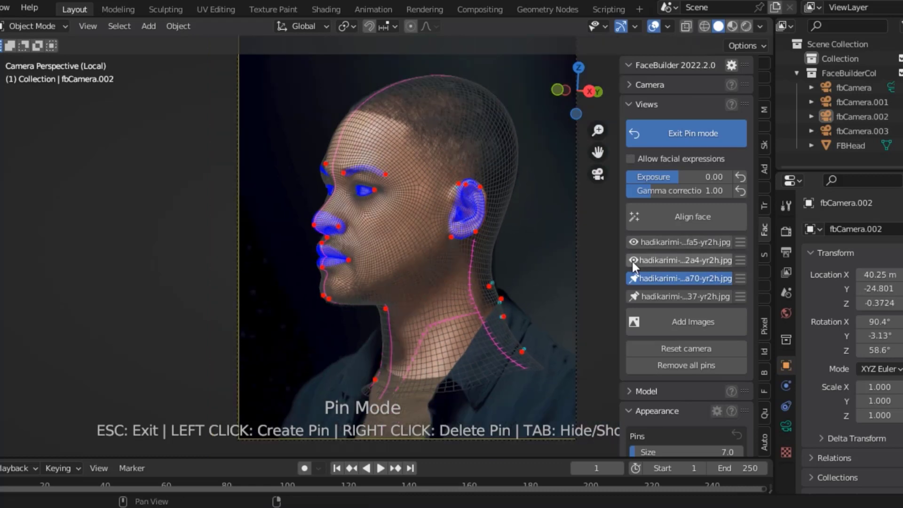
Step: Switch to the second face photo and zoom in and out to check the auto-aligned pins
click(632, 266)
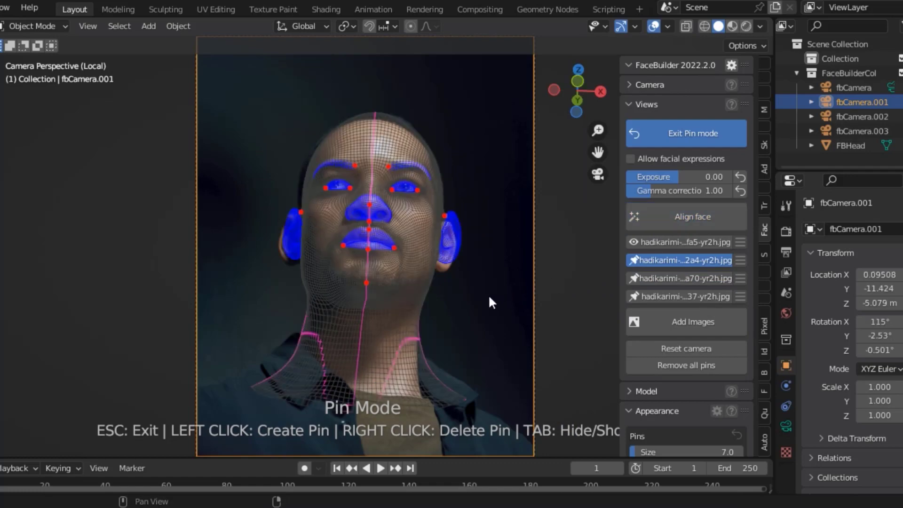
scroll(389, 267, up, 3)
scroll(411, 261, up, 2)
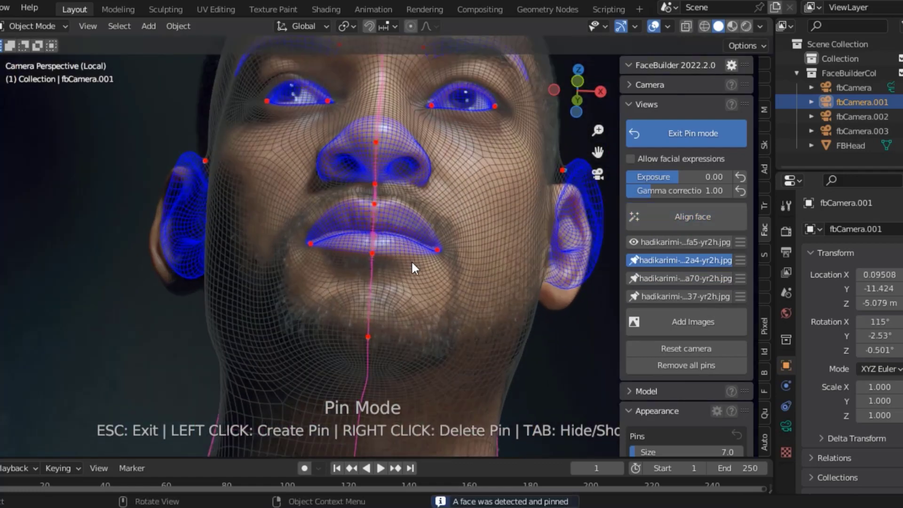
scroll(568, 283, down, 1)
scroll(551, 272, down, 1)
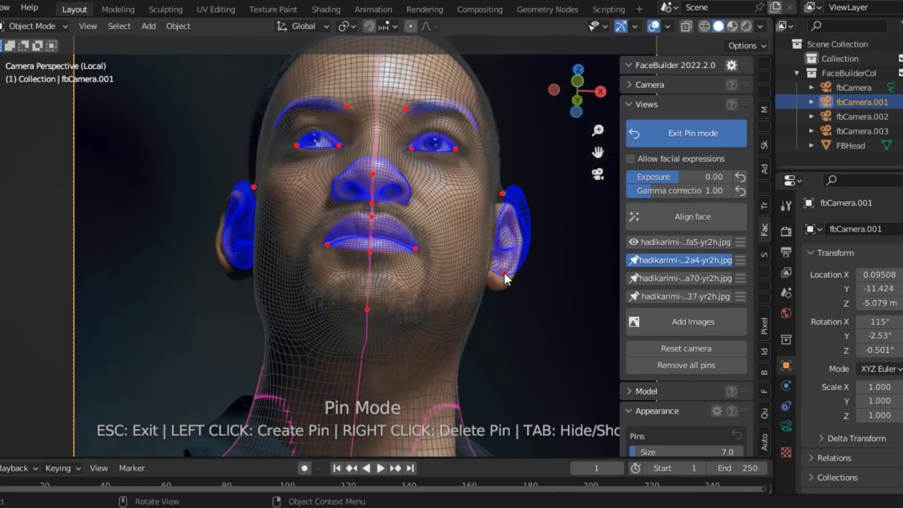
scroll(487, 319, down, 1)
scroll(489, 320, down, 1)
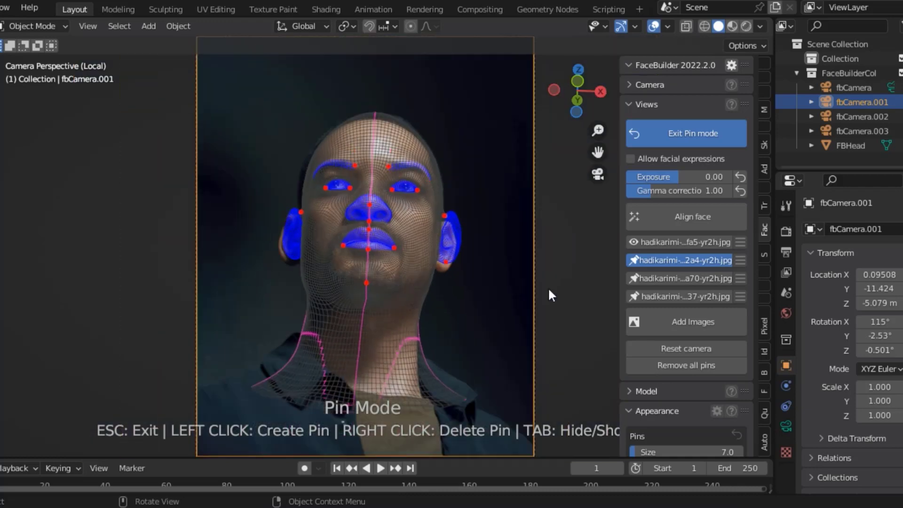
Step: On the downward-tilted photo, pin the head mesh at two crown points and both ears' upper rims
click(633, 243)
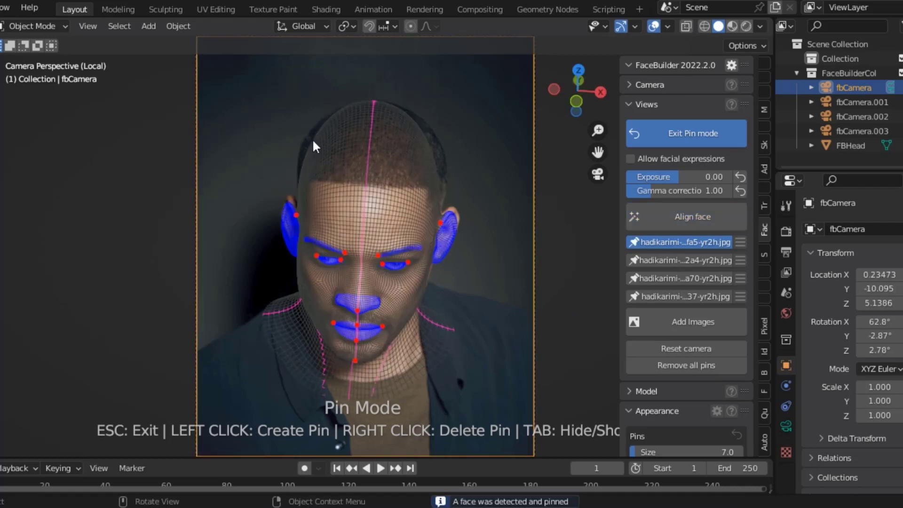
mouse_move(313, 142)
mouse_down()
mouse_move(304, 146)
mouse_move(303, 137)
mouse_up()
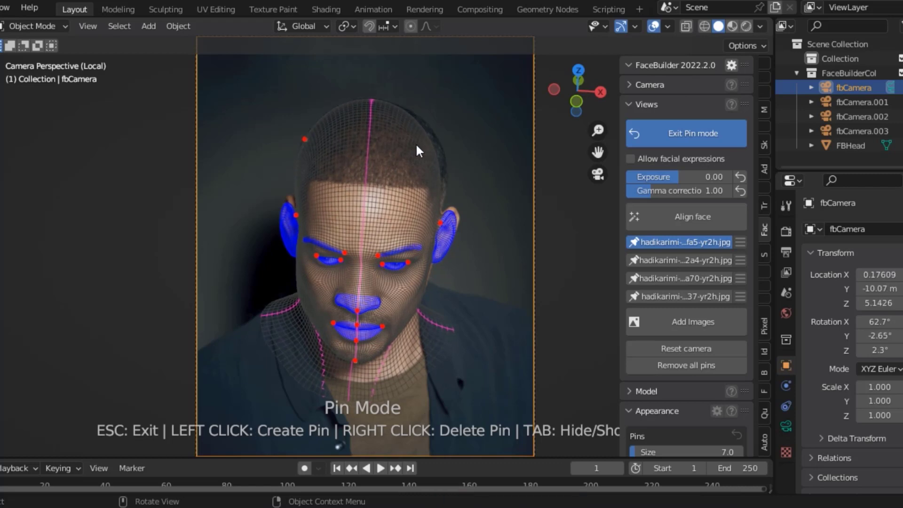
drag(427, 140, 433, 137)
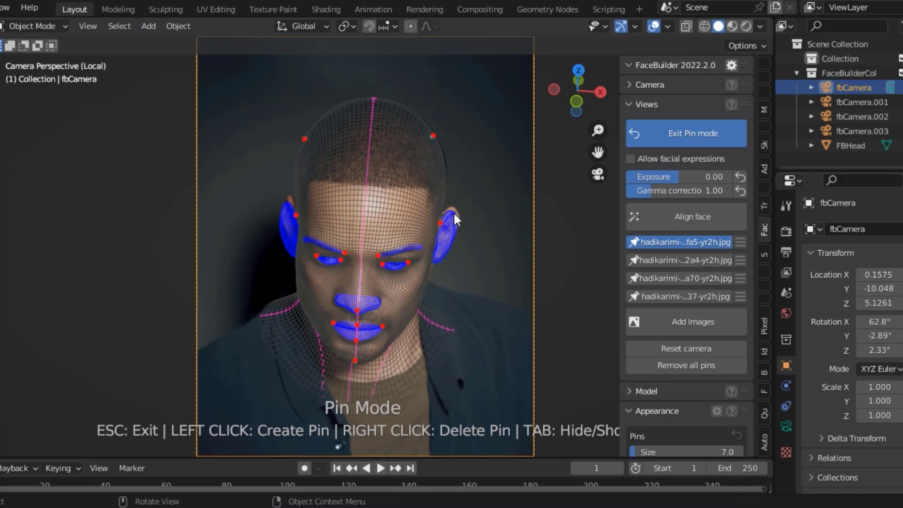
drag(455, 214, 456, 210)
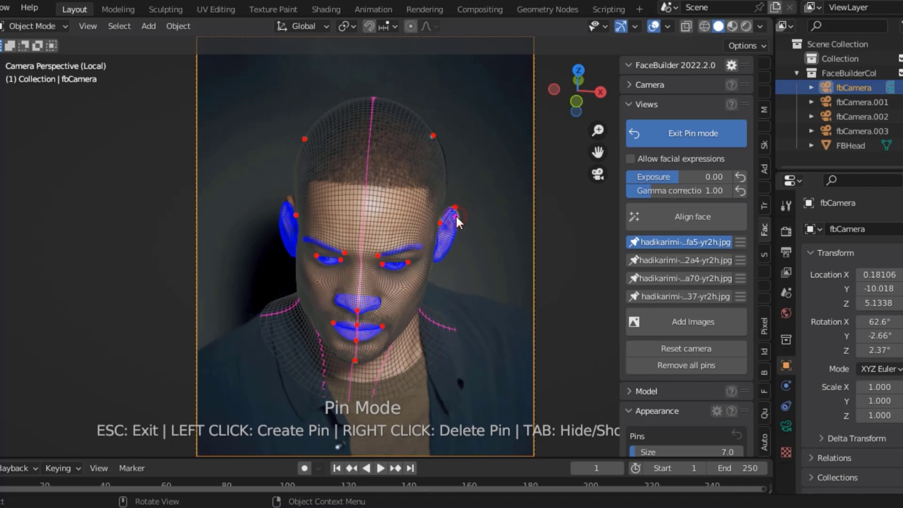
click(458, 214)
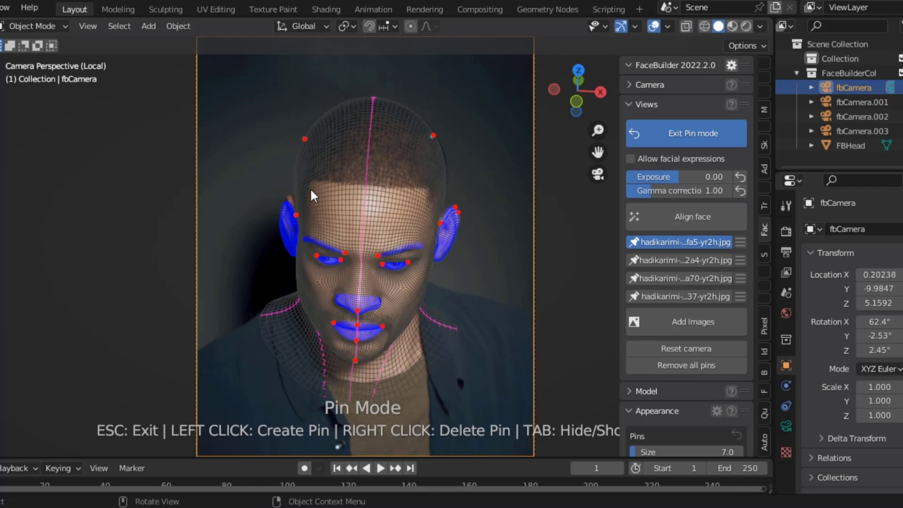
click(287, 207)
drag(287, 207, 290, 196)
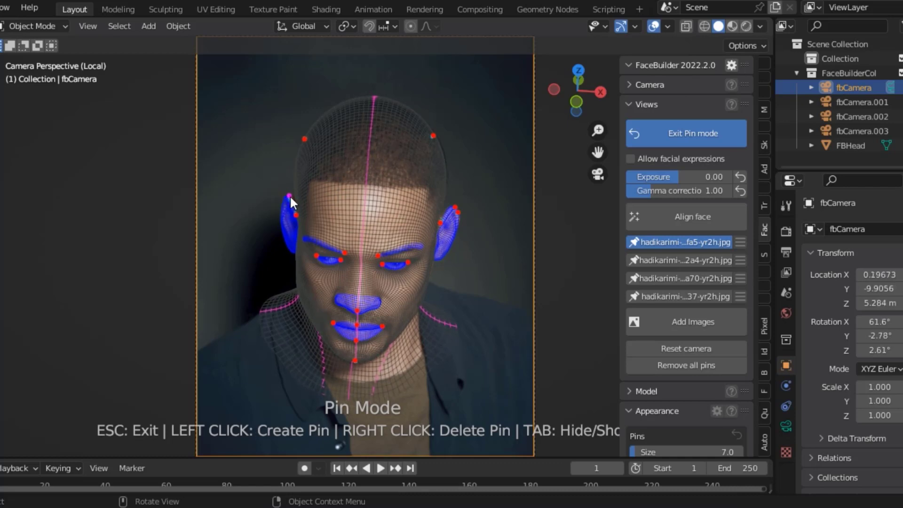
Step: Leave Pin mode, orbit the fitted head, and show the 2048×2048 texture settings
click(633, 246)
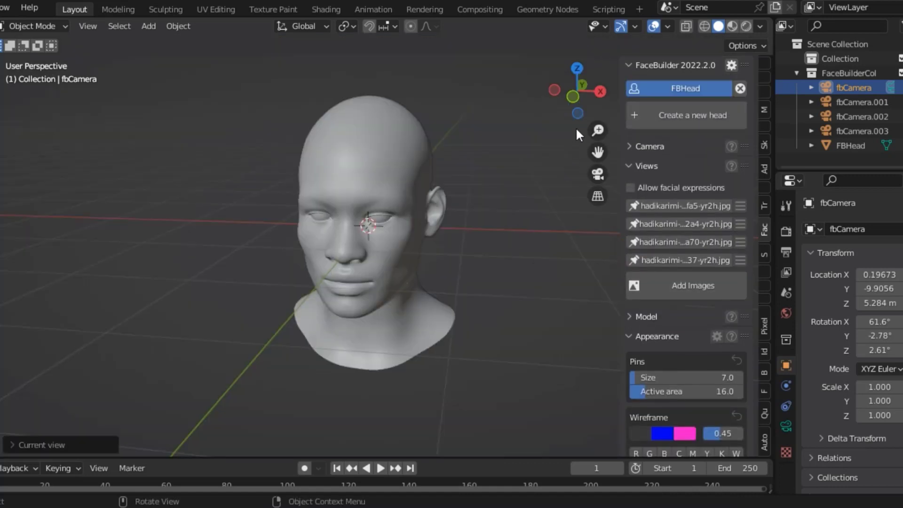
mouse_move(571, 94)
mouse_down()
mouse_move(607, 96)
mouse_move(579, 91)
mouse_up()
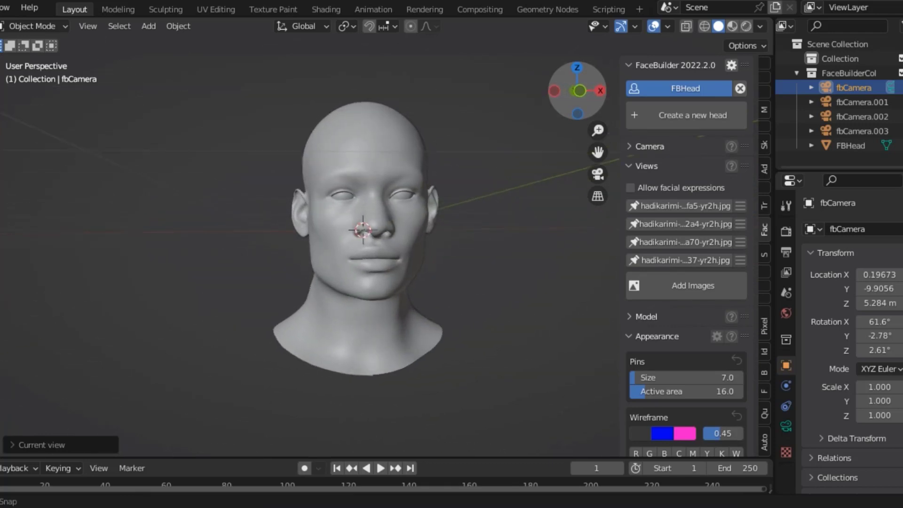
scroll(648, 400, down, 5)
scroll(649, 400, down, 1)
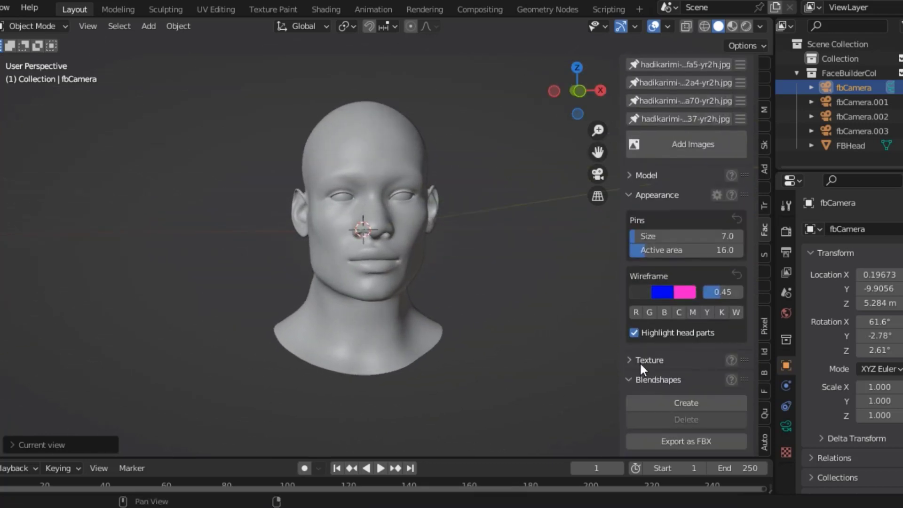
click(641, 365)
scroll(644, 396, down, 4)
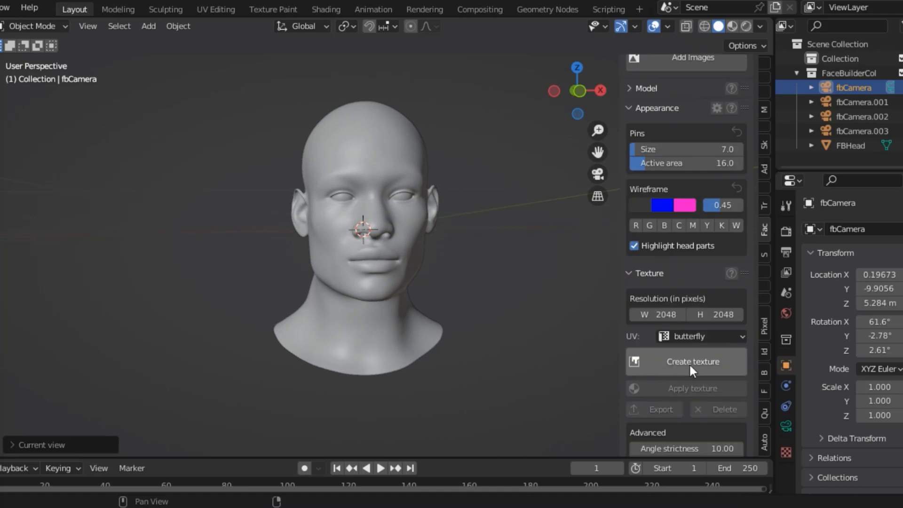
Step: Create the head texture from all four face photos
click(668, 366)
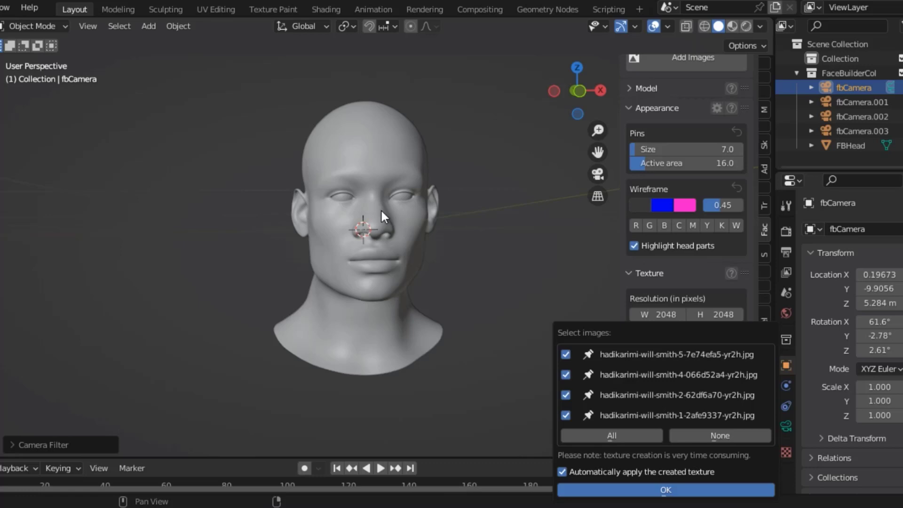
key(Return)
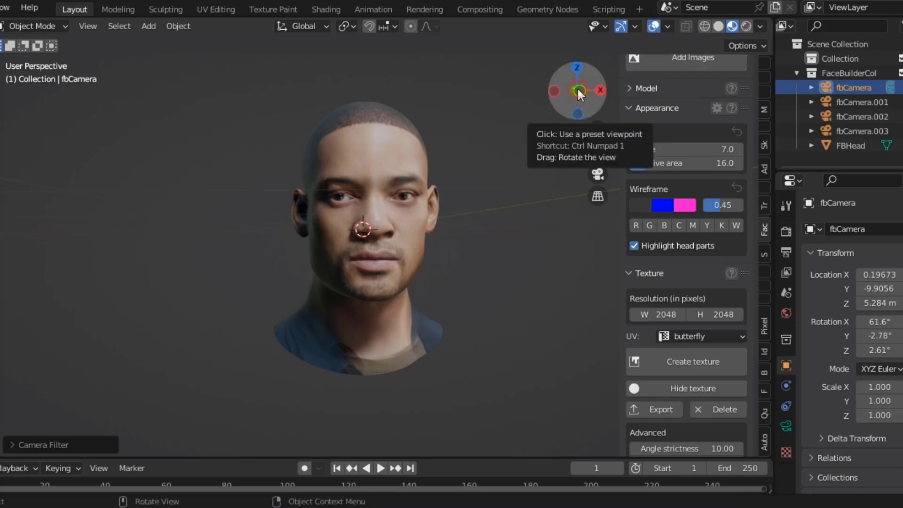
Step: Orbit to a three-quarter view to inspect the textured head
mouse_move(577, 86)
mouse_down()
mouse_move(571, 102)
mouse_move(570, 93)
mouse_up()
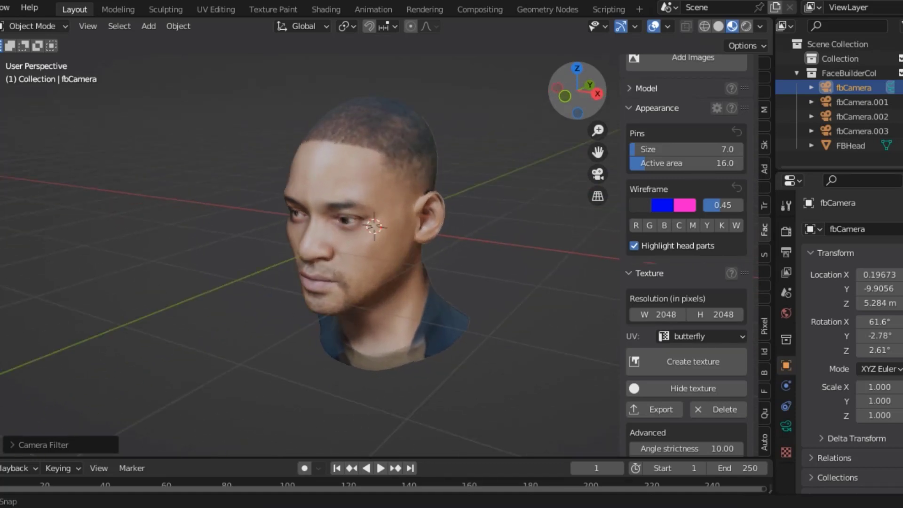